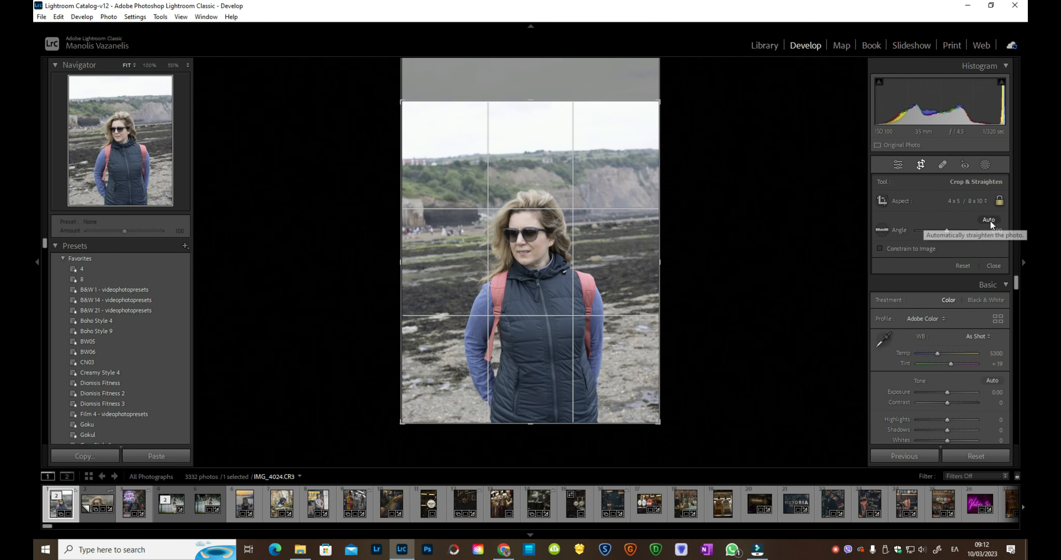
- Tighten the 4 x 5 / 8 x 10 crop slightly and reposition the photo so the woman is well framed
left_click_drag(666, 104, 666, 102)
left_click_drag(548, 260, 525, 265)
left_click_drag(417, 117, 421, 124)
left_click_drag(507, 270, 518, 268)
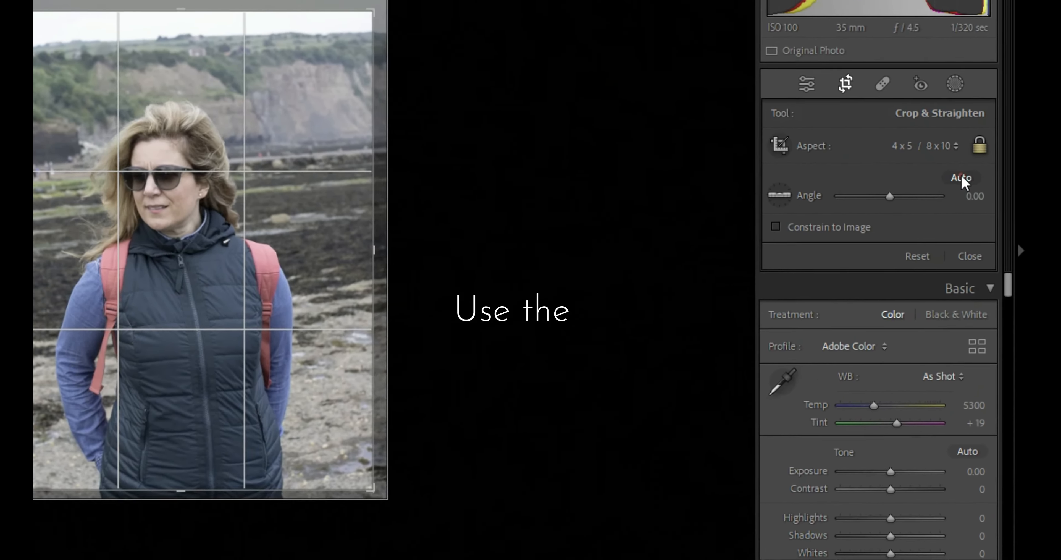
- Straighten the photo automatically, shift it slightly inside the crop frame and apply the crop
left_click(962, 178)
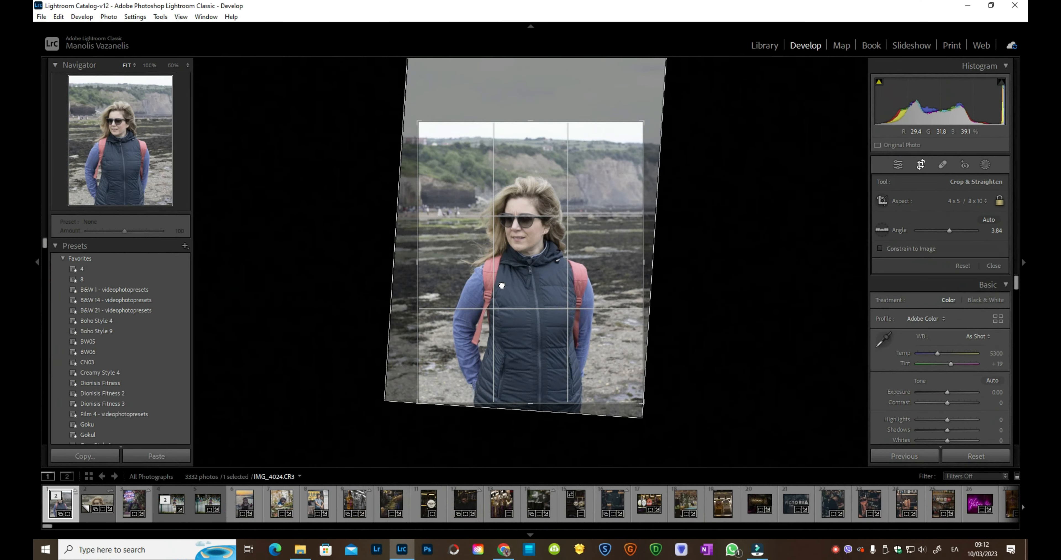
left_click_drag(506, 285, 503, 285)
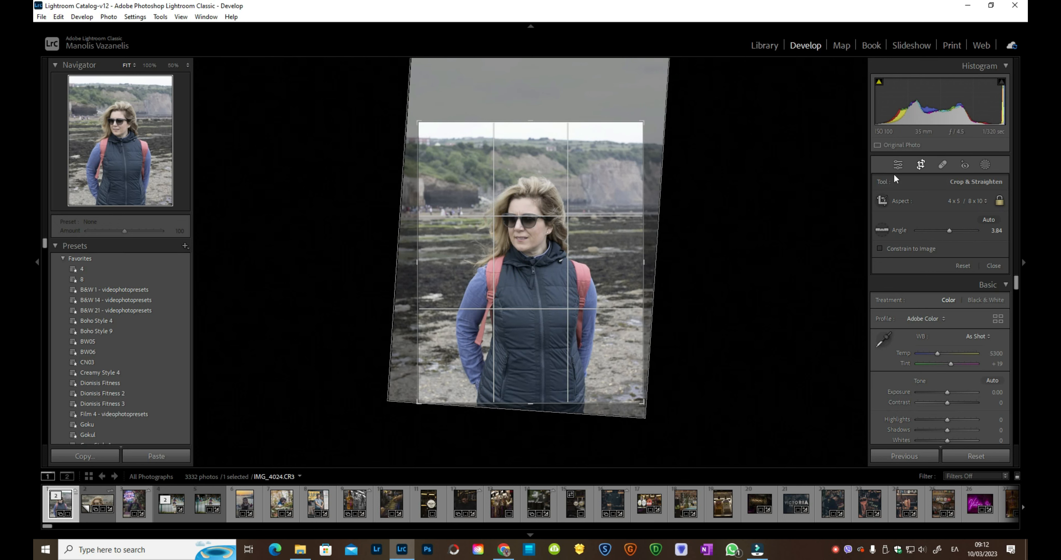
left_click(916, 168)
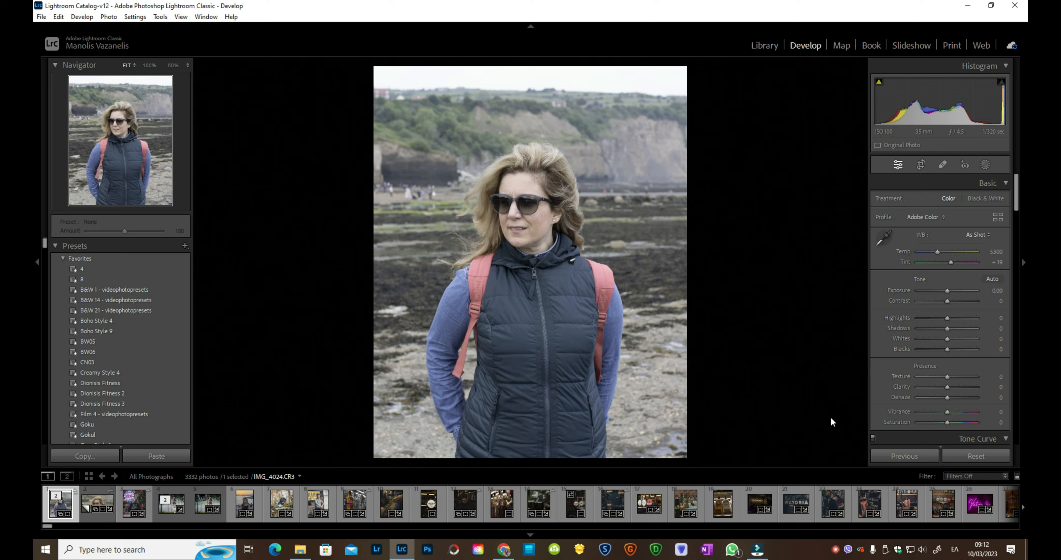
- Apply automatic tone settings and refine them with Shadows +53, Clarity +13 and Dehaze +7
left_click(993, 279)
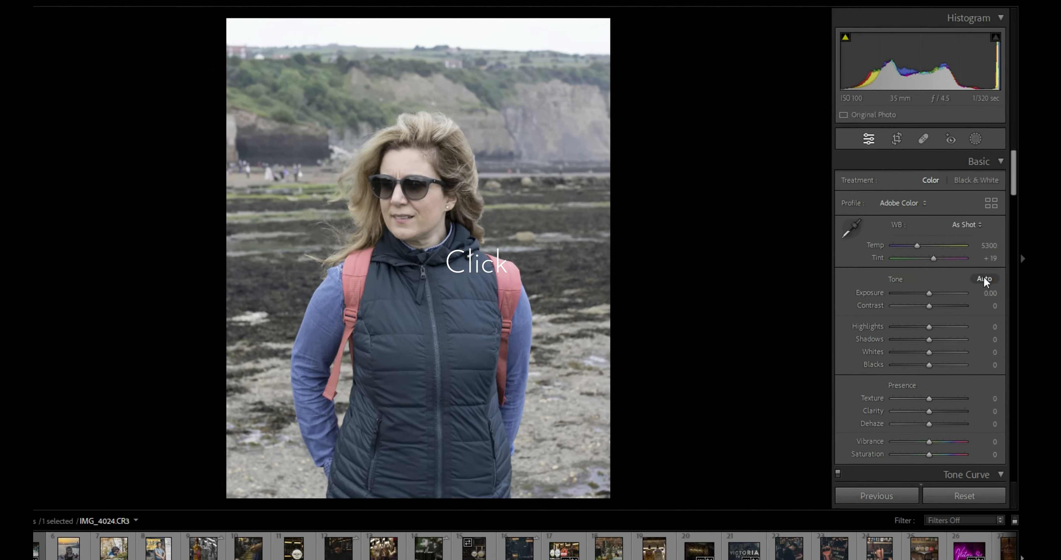
left_click(984, 279)
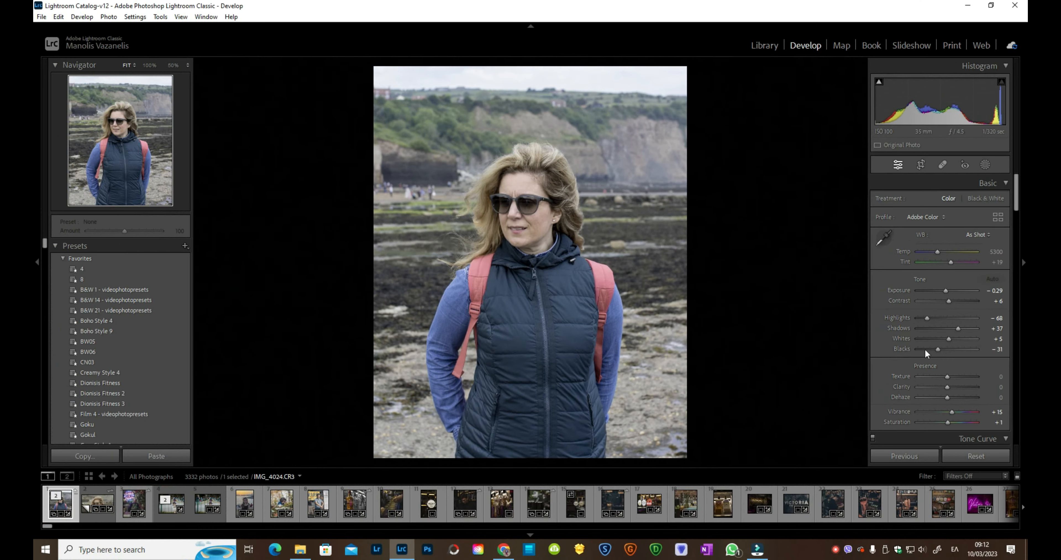
left_click_drag(958, 328, 963, 327)
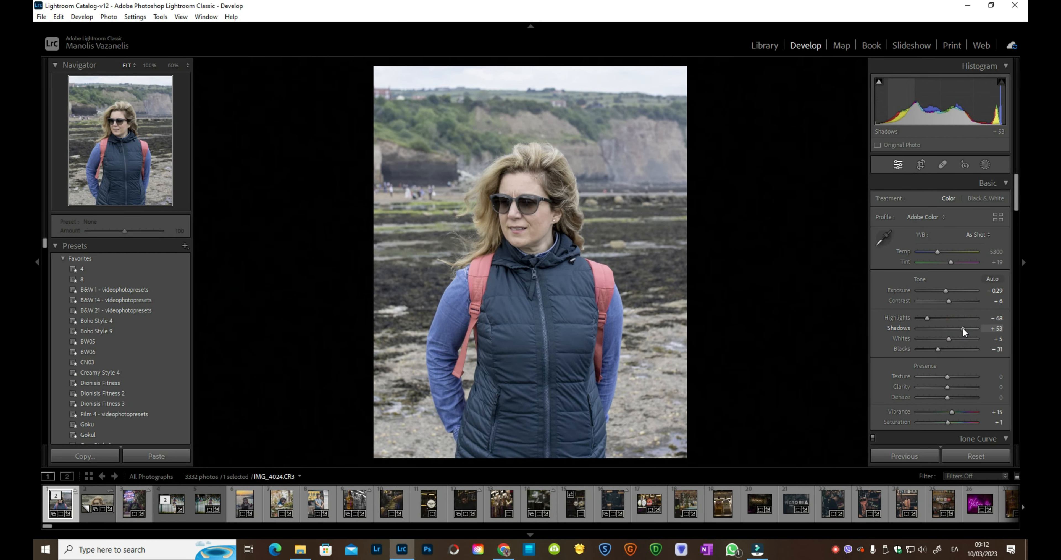
left_click_drag(998, 386, 1004, 386)
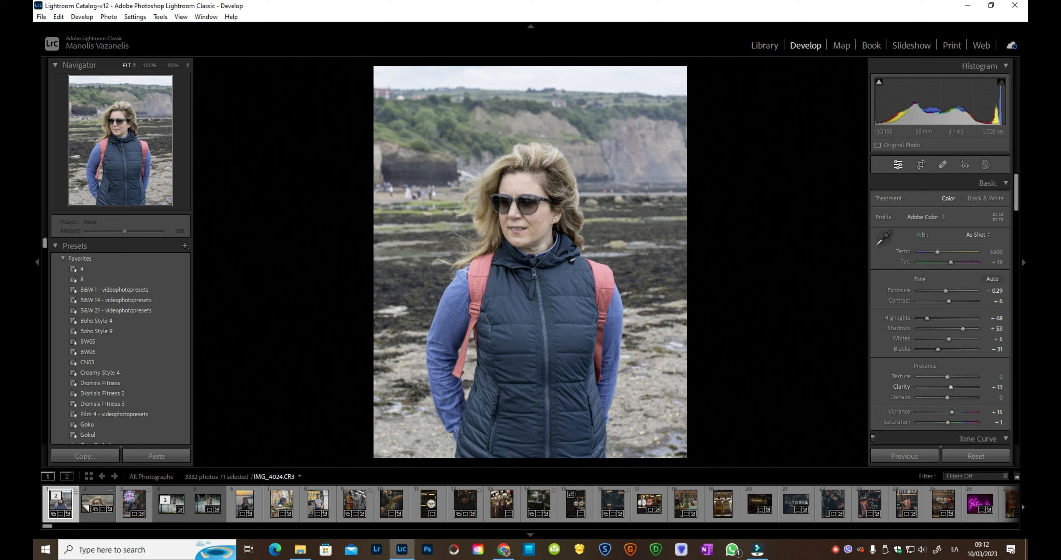
left_click_drag(997, 397, 1004, 397)
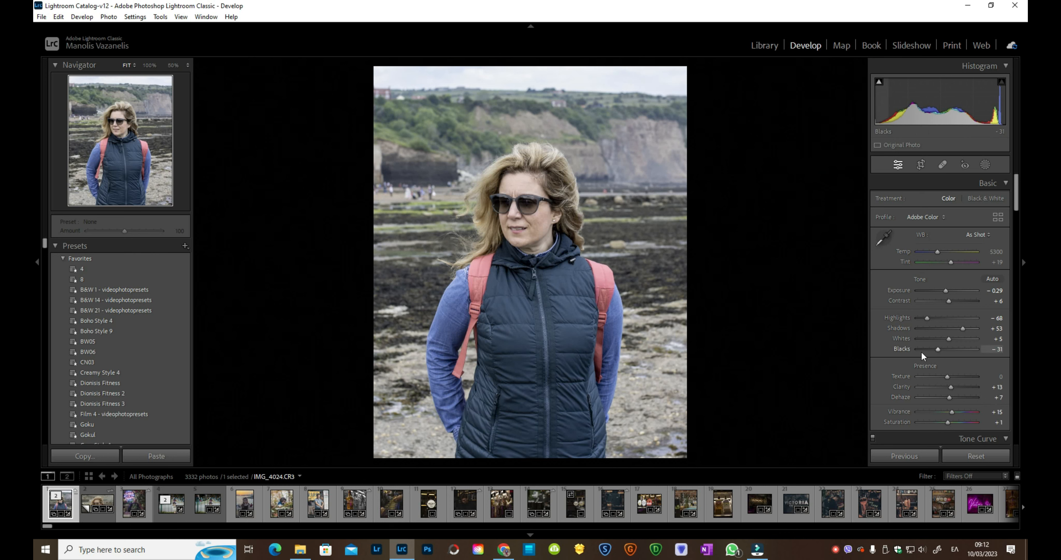
- Add three evenly spaced points to the main point curve, at inputs 62, the midpoint and 193
scroll(921, 350, "down", 5)
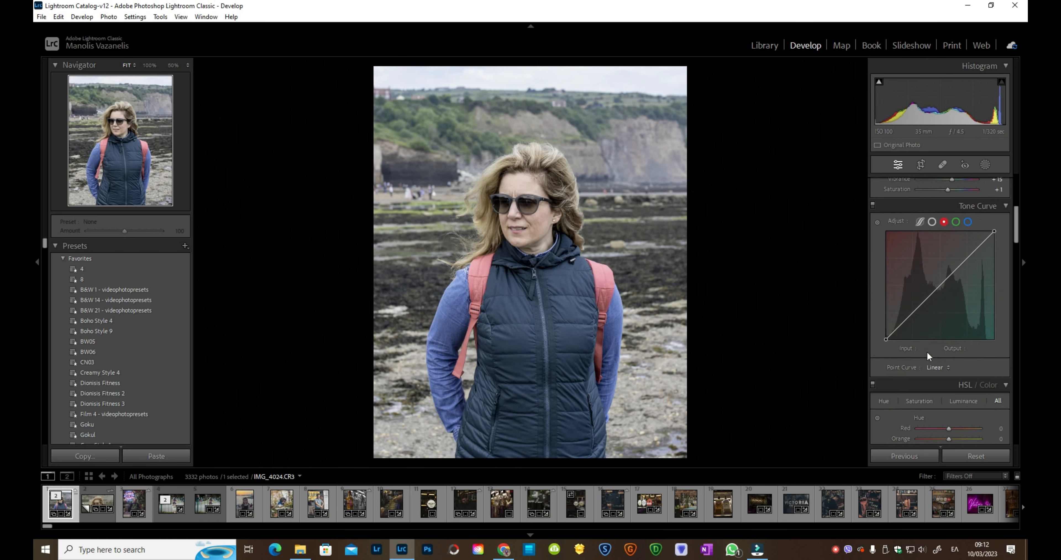
left_click(931, 221)
left_click(911, 313)
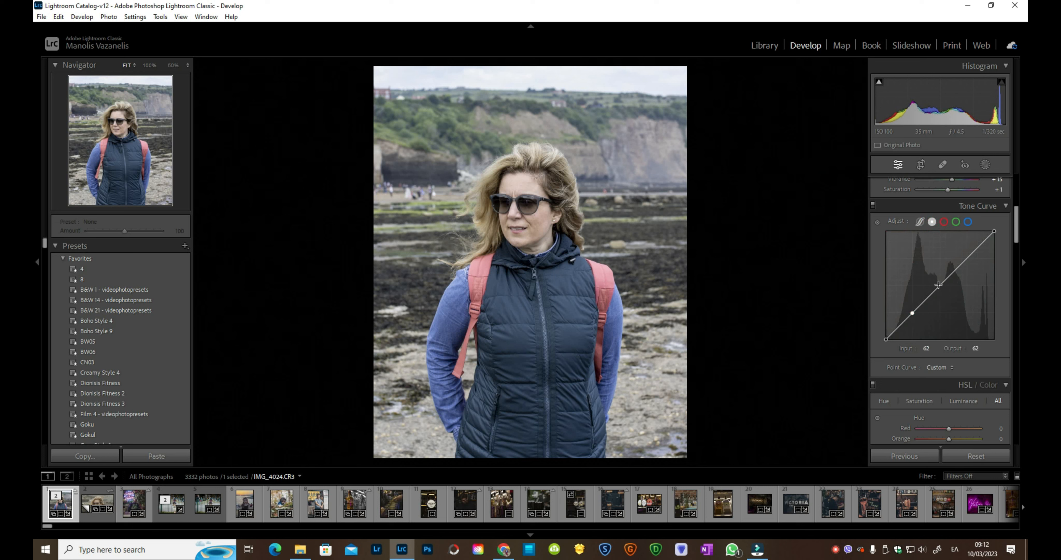
left_click(941, 284)
left_click(968, 257)
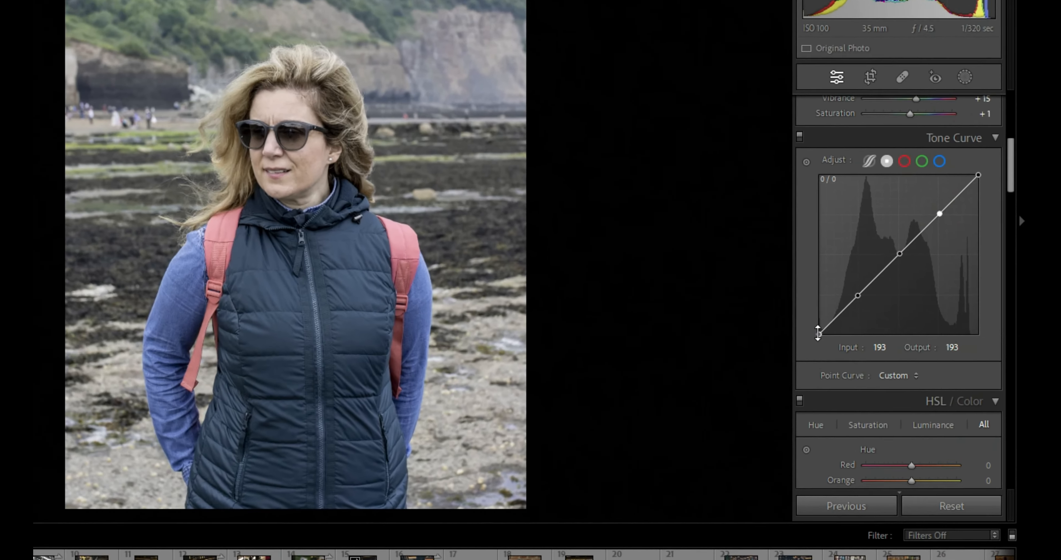
- Shape a faded S-curve: black point output 23, shadow point slightly lowered, highlight point 191 to 199, white point output 250
left_click_drag(818, 333, 747, 227)
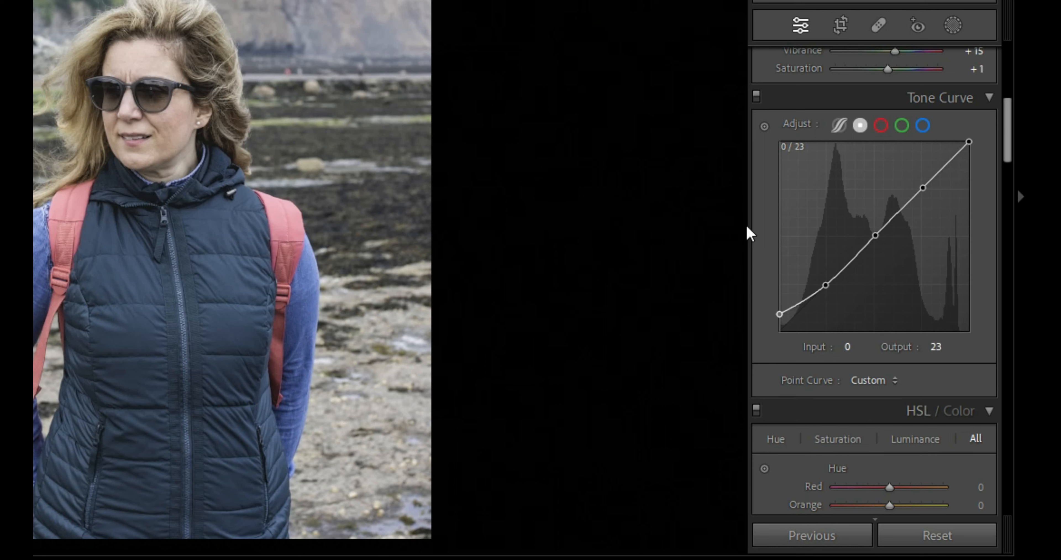
left_click(825, 286)
left_click_drag(832, 296, 829, 298)
left_click(875, 235)
left_click(922, 186)
mouse_move(923, 187)
left_mouse_down()
mouse_move(919, 167)
mouse_move(922, 183)
left_mouse_up()
key("alt")
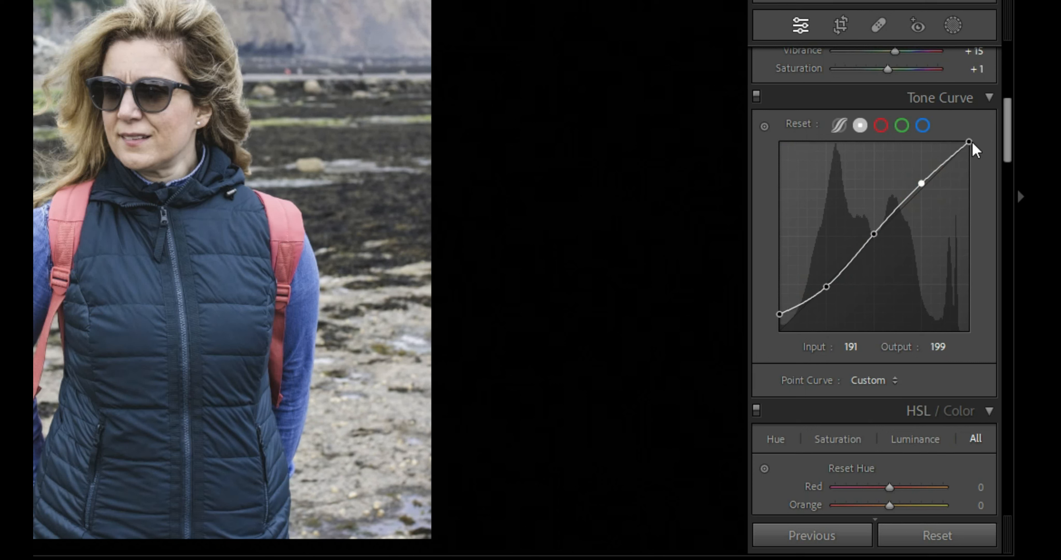
left_click_drag(968, 142, 983, 177)
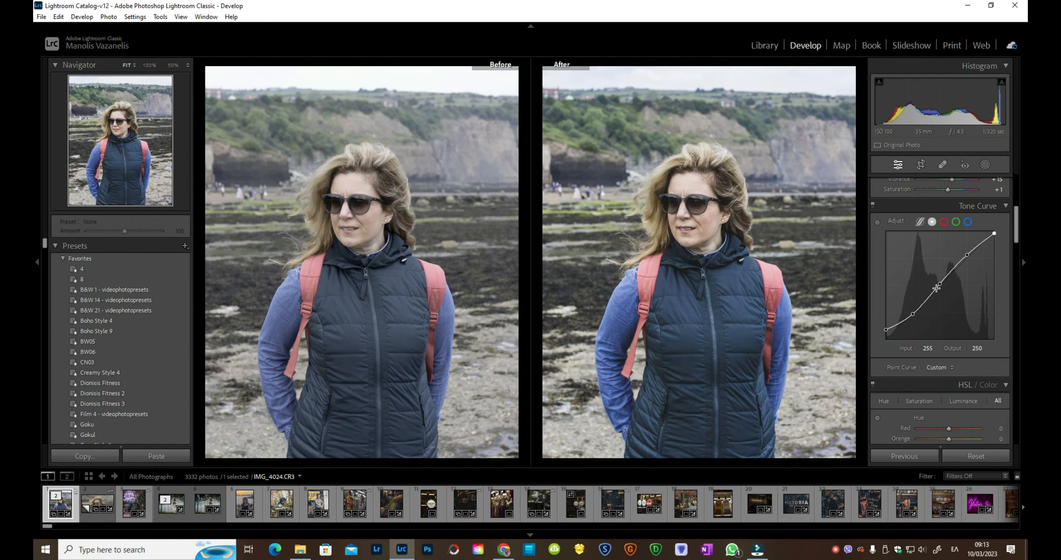
key("y")
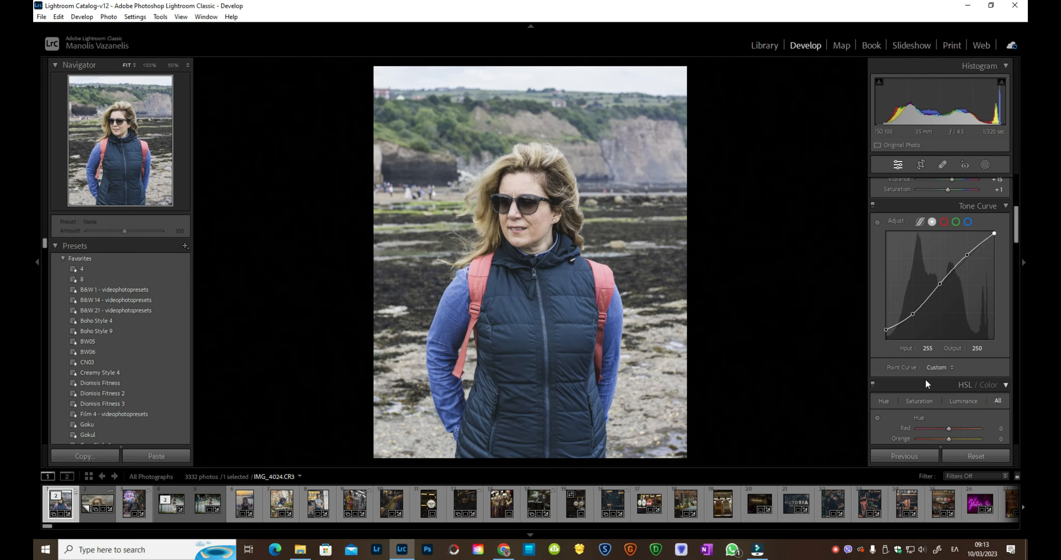
- Shift the vest's hue from blue towards teal with targeted adjustment, setting Blue hue to -48 and Aqua hue to -1
scroll(925, 379, "down", 5)
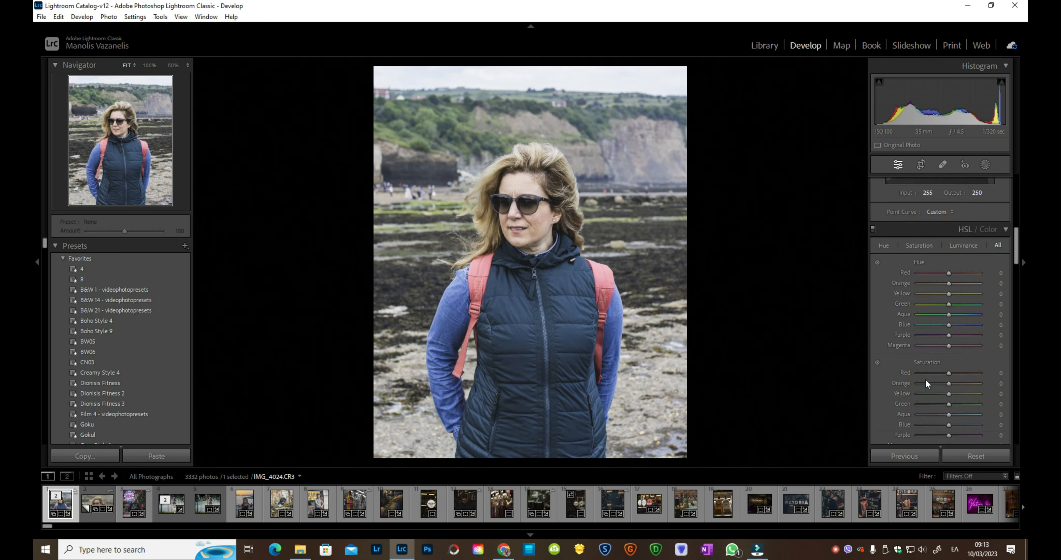
left_click(878, 260)
left_click_drag(561, 304, 561, 326)
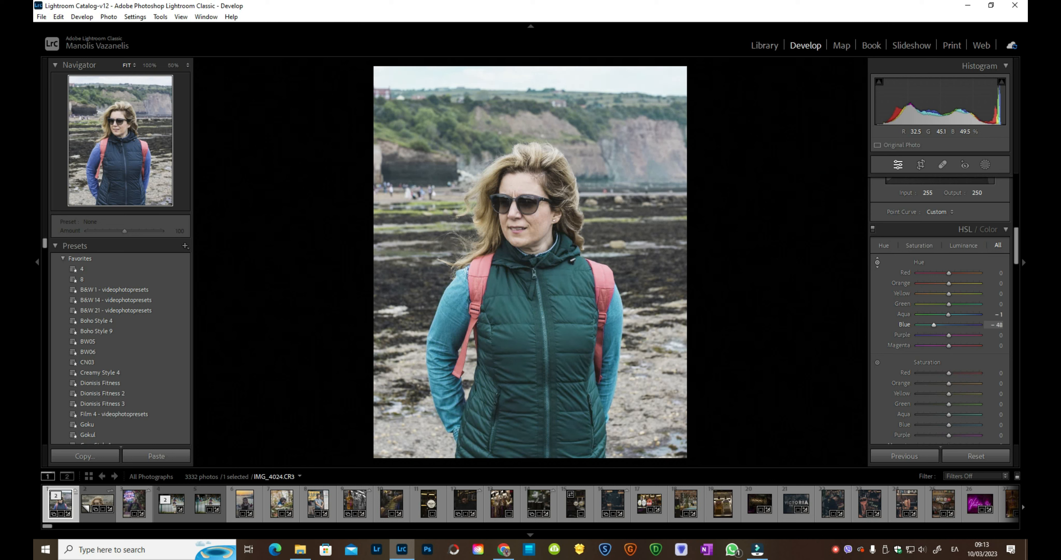
left_click(558, 298)
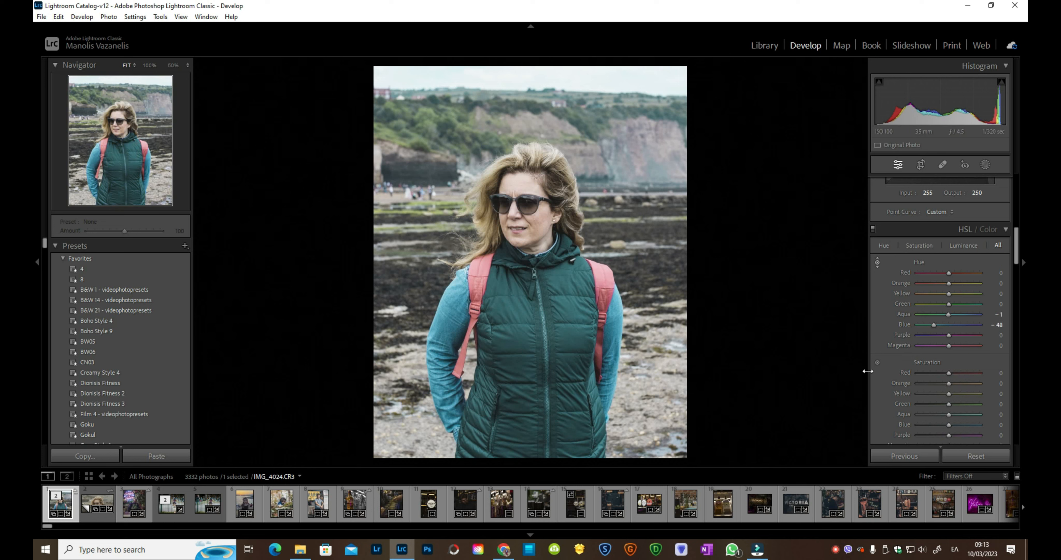
- Desaturate the backpack straps with targeted adjustment, setting Red to -41 and Orange to -3, and compare with the original photo
left_click(877, 362)
left_click_drag(483, 268, 484, 307)
key("y")
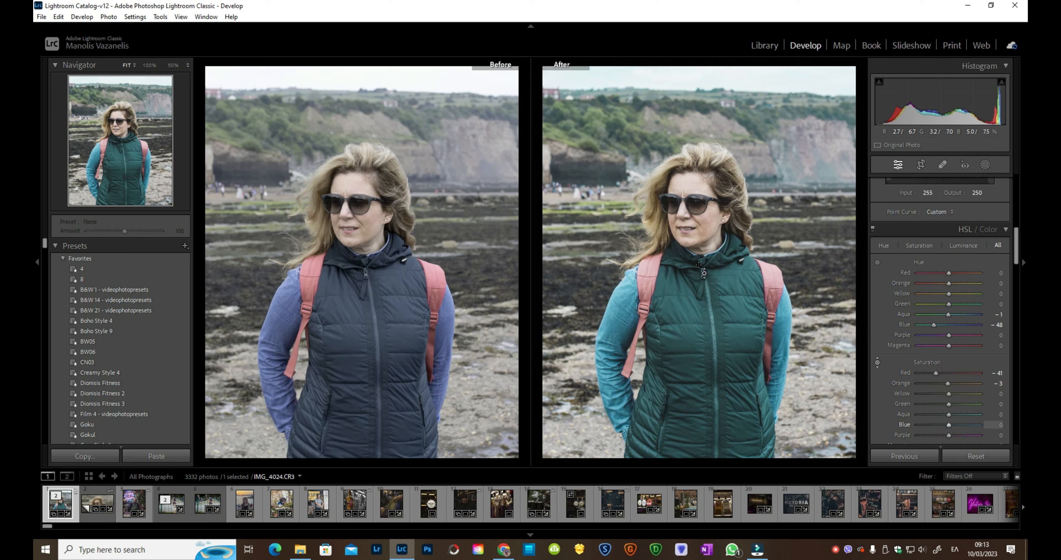
key("y")
scroll(892, 353, "down", 3)
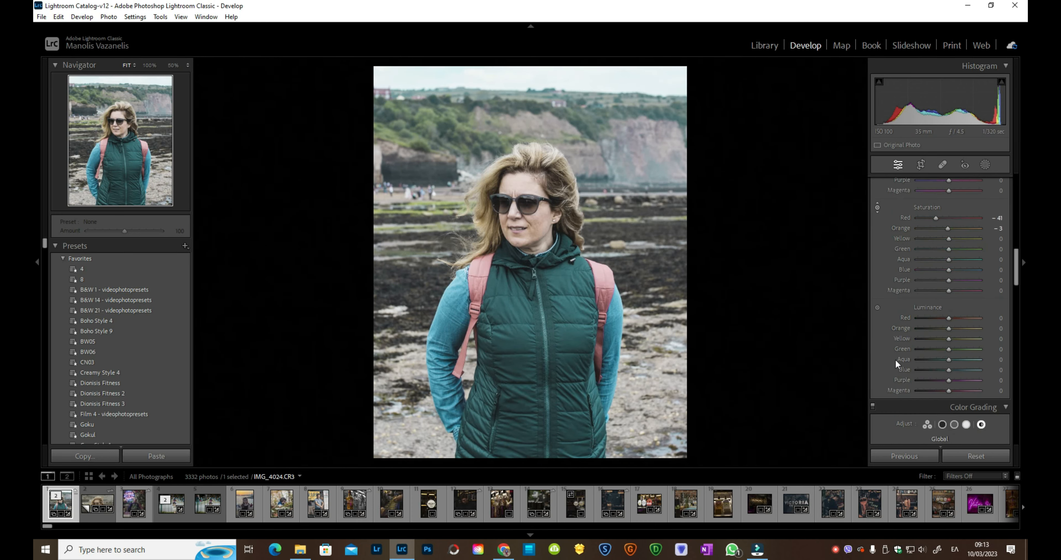
left_click(877, 207)
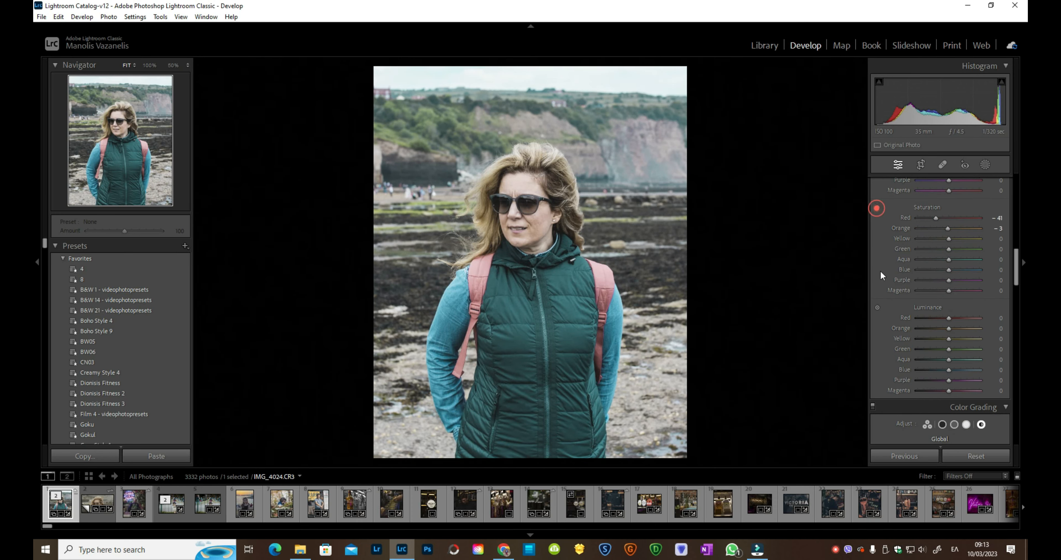
- Brighten the vest's colours with targeted luminance adjustment, setting Blue to +20 and Aqua to +1
left_click(878, 307)
mouse_move(573, 315)
left_mouse_down()
mouse_move(572, 332)
mouse_move(573, 307)
left_mouse_up()
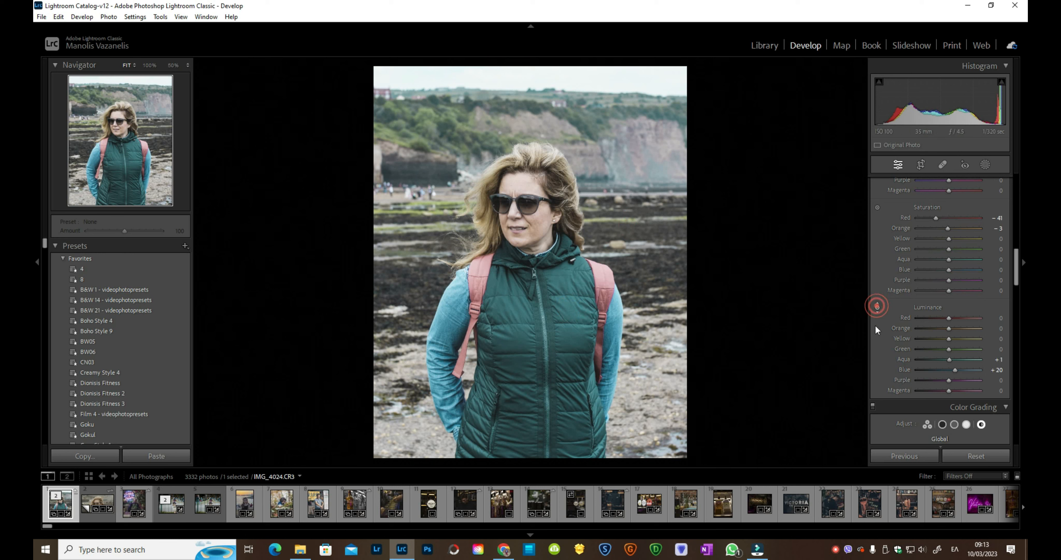
scroll(872, 325, "down", 5)
left_click(879, 285)
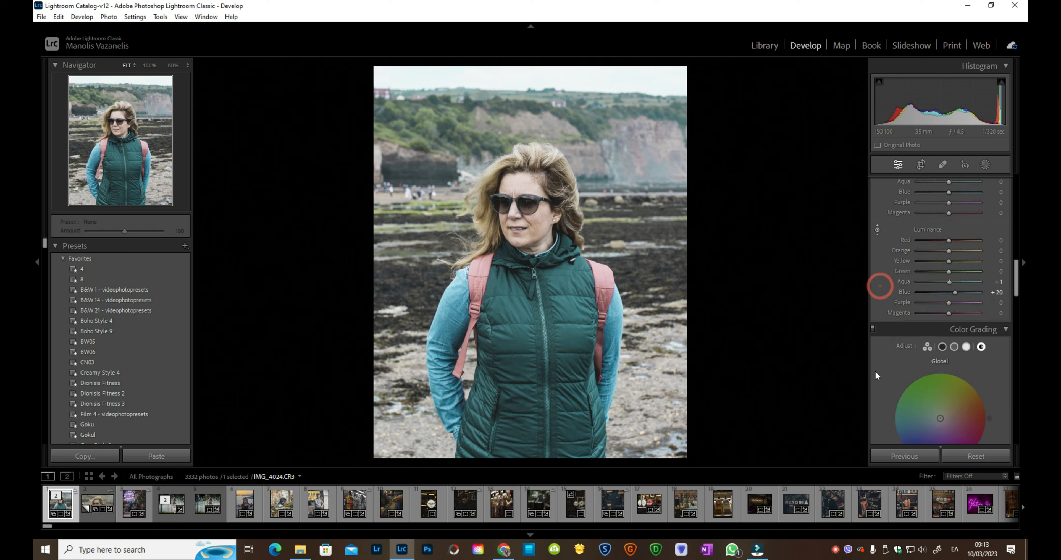
- Set the hue of the global color grading wheel to 220
scroll(875, 370, "down", 15)
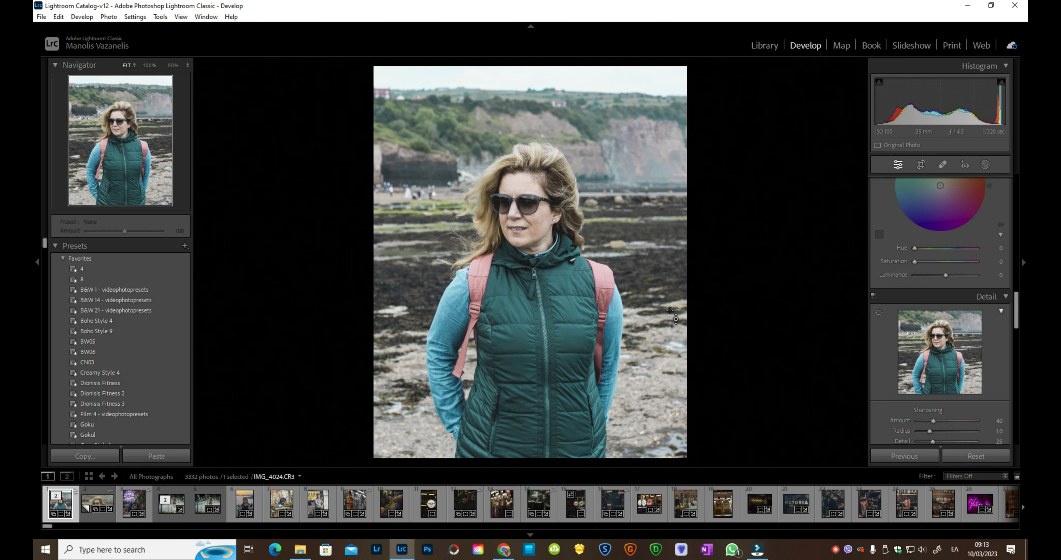
left_click(770, 315)
left_click_drag(891, 227, 899, 216)
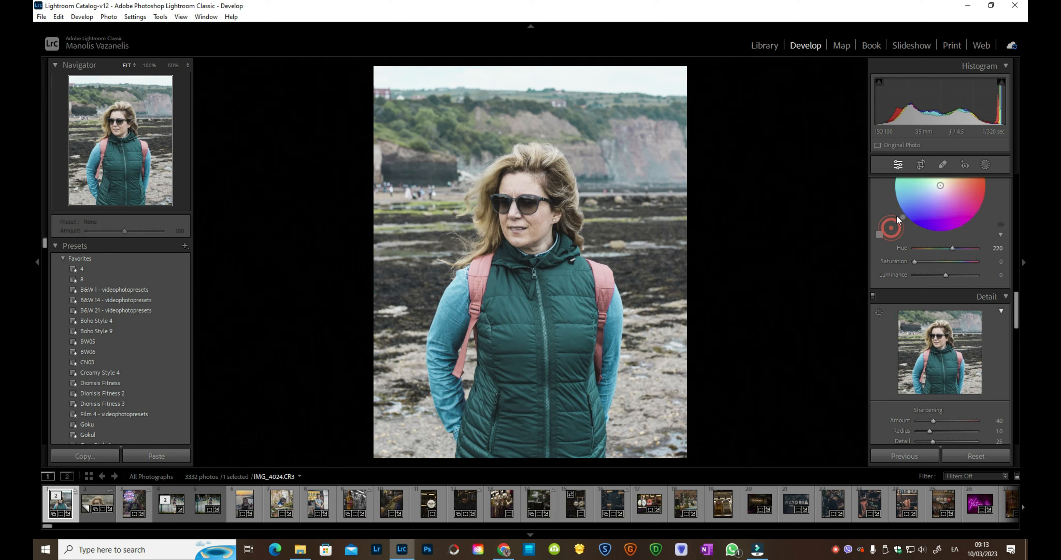
scroll(890, 221, "up", 10)
scroll(900, 260, "down", 5)
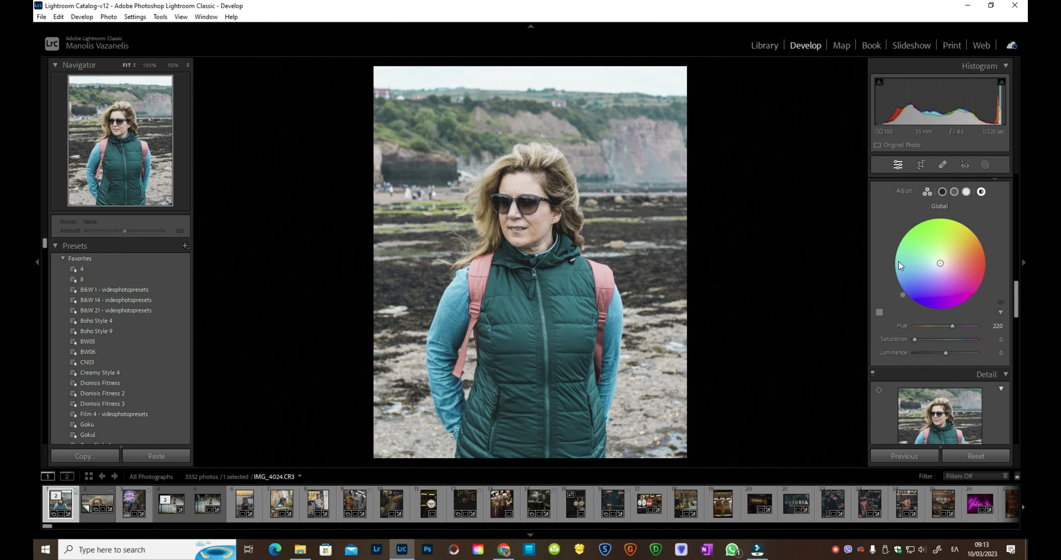
- Set the sharpening amount to 53 and its masking to 76, using the mask preview to limit sharpening to edges
scroll(899, 263, "down", 4)
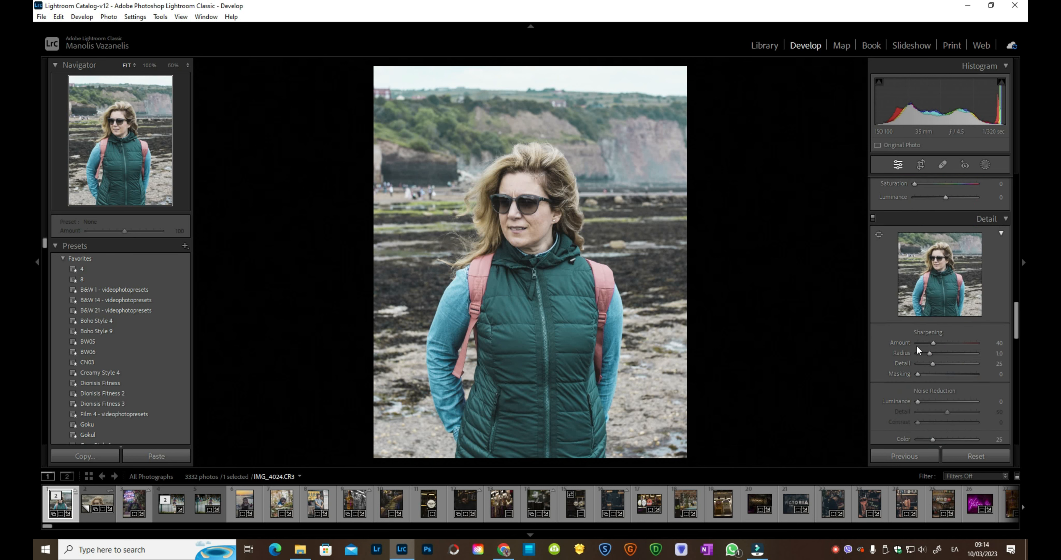
left_click(946, 264)
left_click(945, 264)
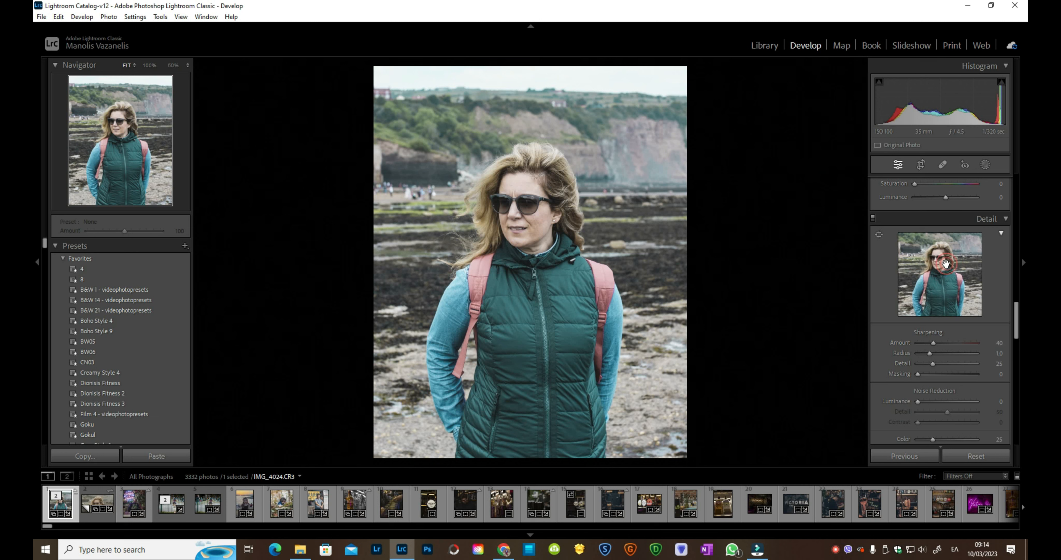
scroll(935, 345, "down", 1)
key("alt")
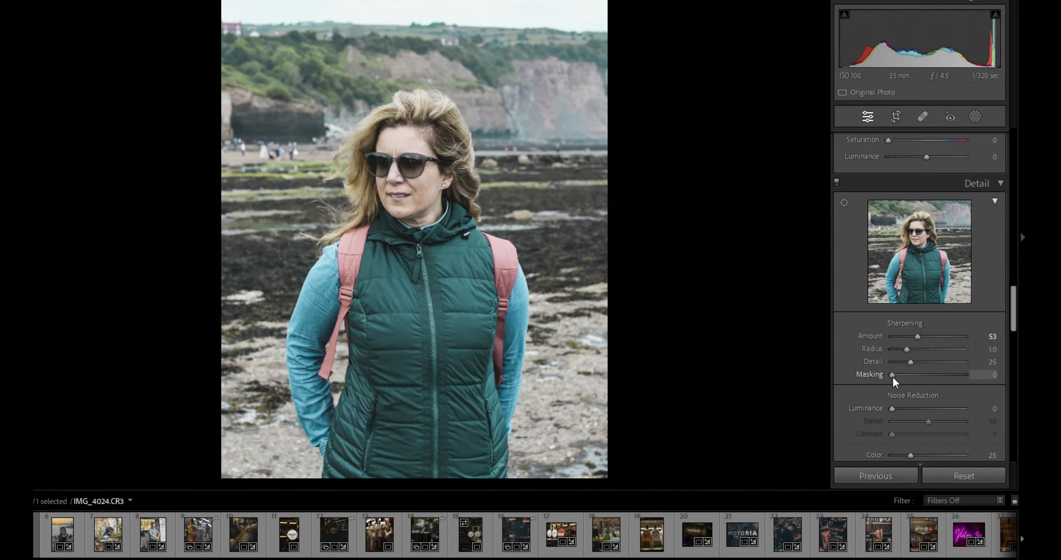
left_click_drag(918, 374, 931, 377)
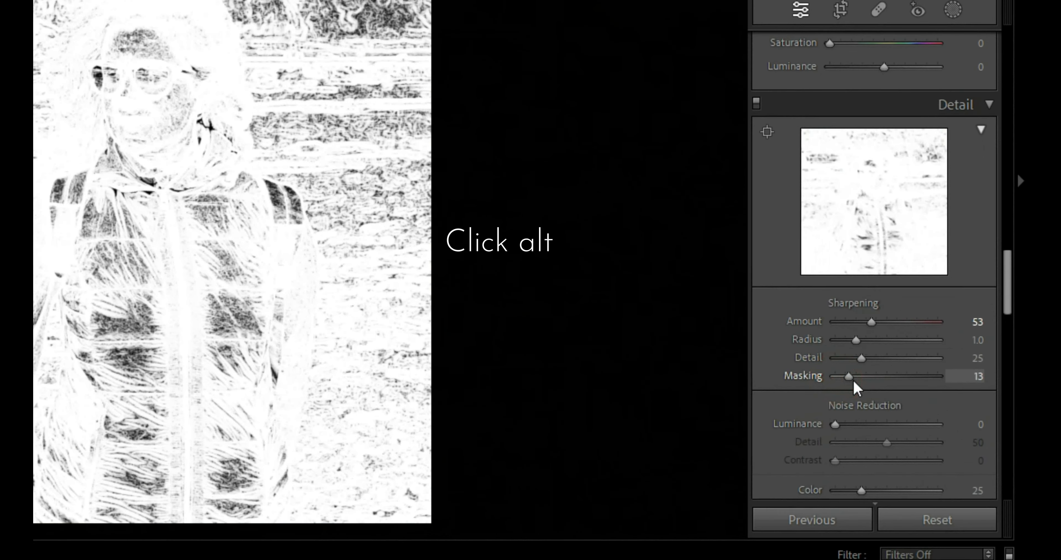
left_click_drag(859, 383, 915, 391)
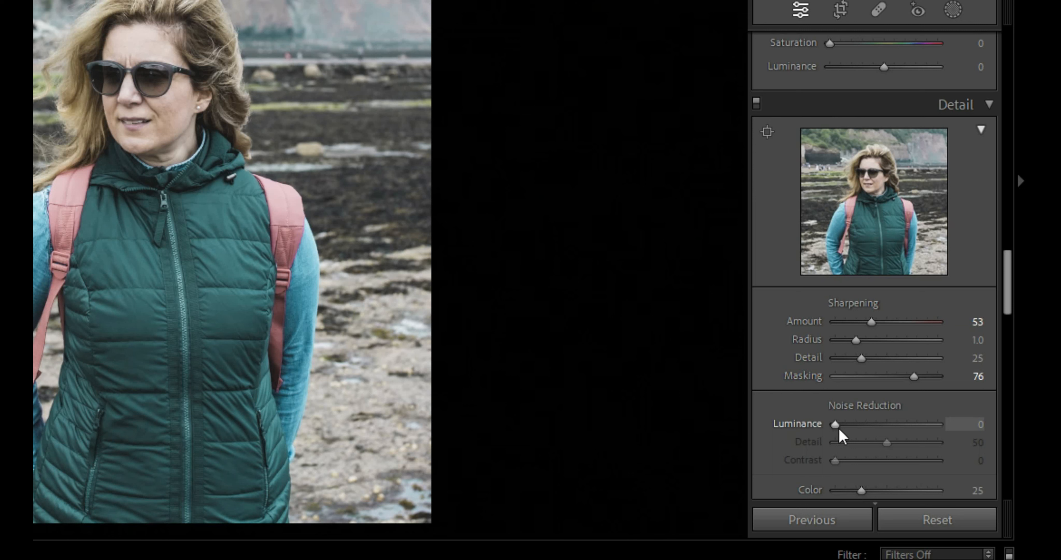
- Reduce noise with Luminance 32 and Detail 49 while checking the woman's face close up
left_click_drag(837, 431, 890, 451)
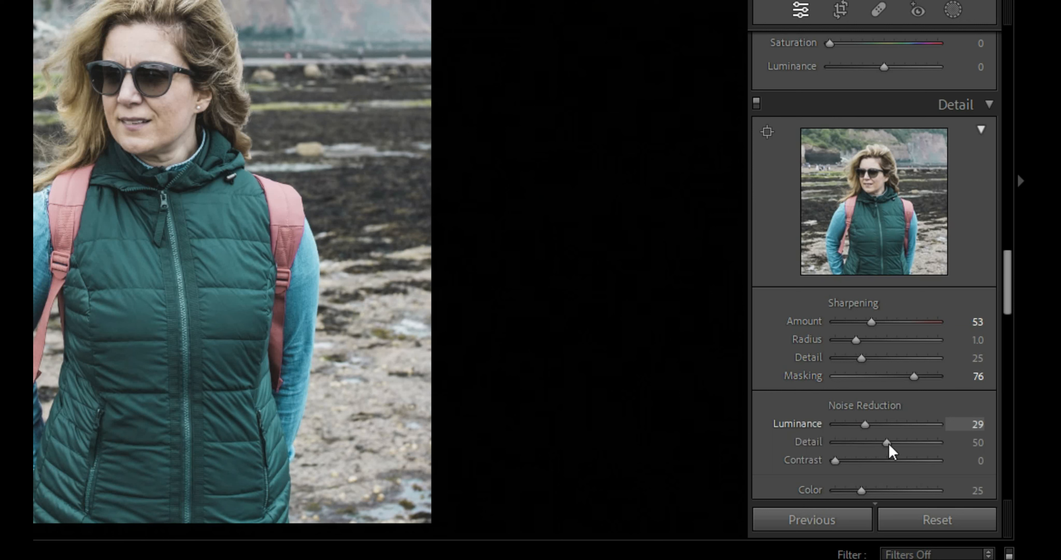
left_click(170, 38)
left_click_drag(887, 443, 858, 438)
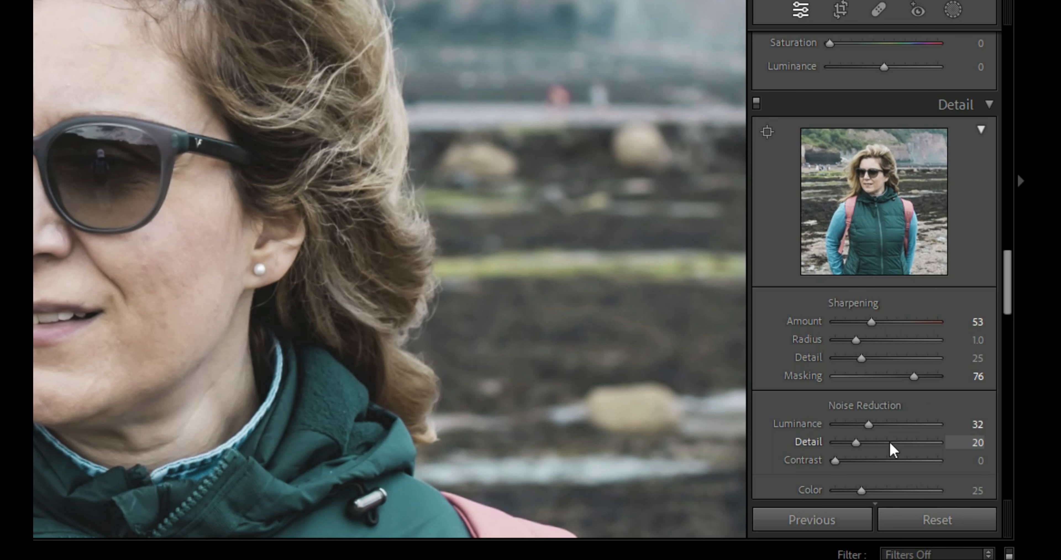
mouse_move(891, 448)
left_mouse_down()
mouse_move(858, 446)
mouse_move(886, 443)
left_mouse_up()
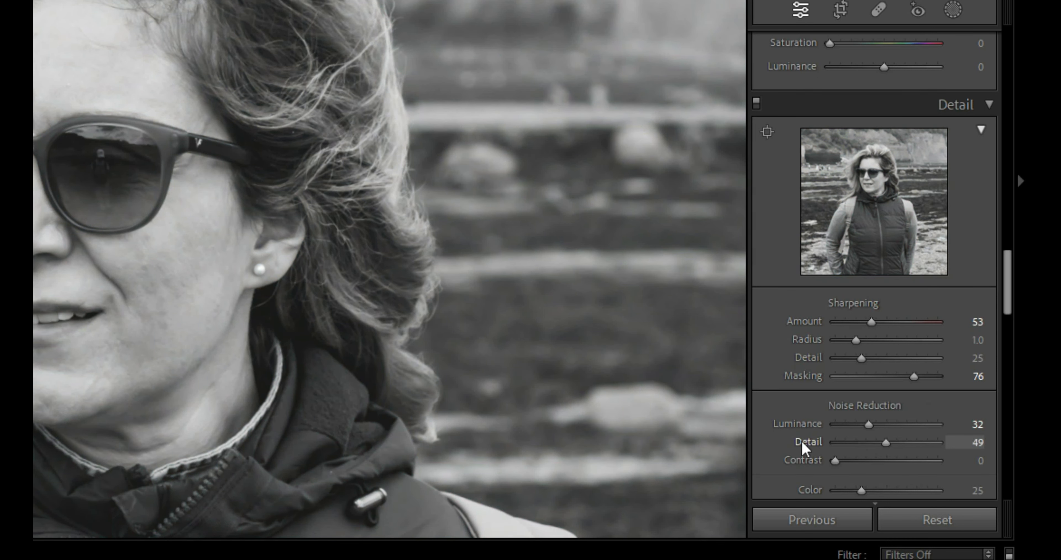
- Fine-tune the luminance noise reduction by setting its Detail to 58 while previewing the face close up
left_click(835, 442, "alt")
left_click(839, 442)
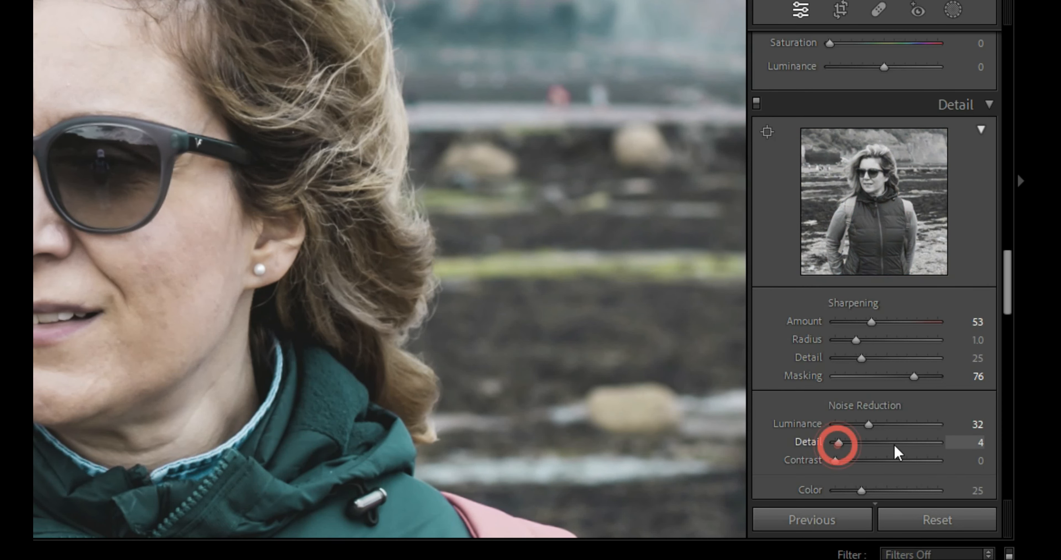
left_click(897, 443, "alt")
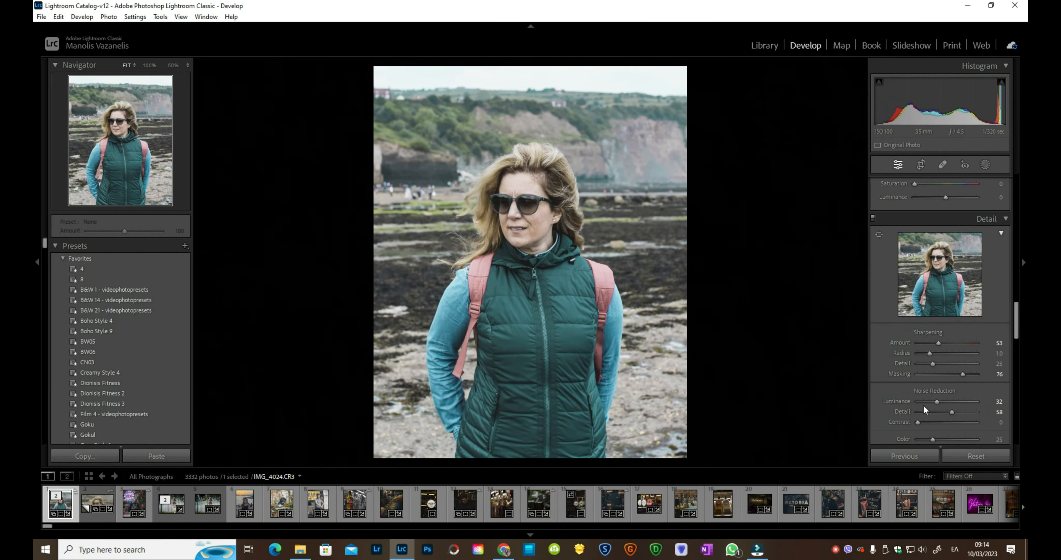
- Remove chromatic aberration and enable the lens profile corrections for the photo
scroll(924, 405, "down", 2)
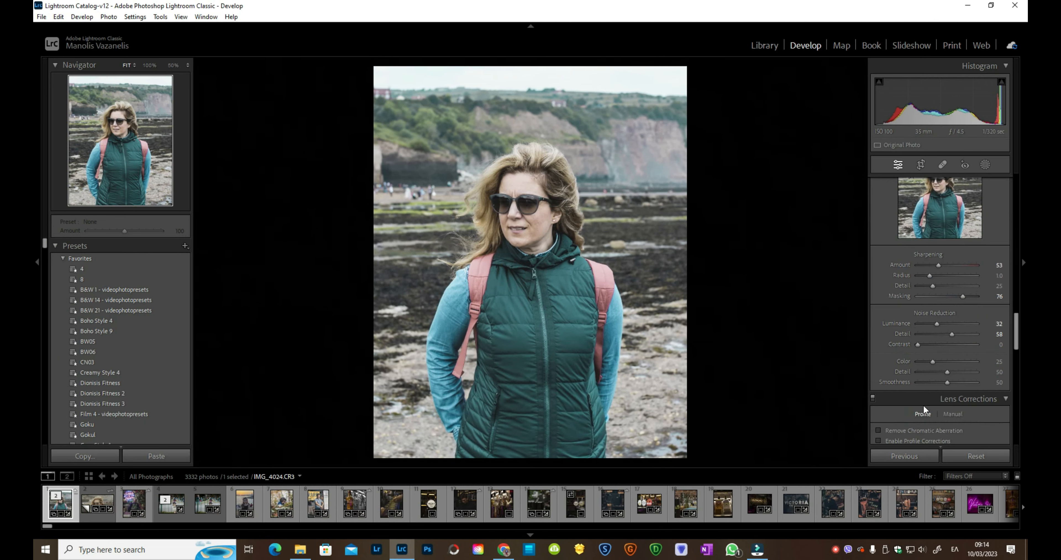
scroll(923, 405, "down", 2)
left_click(928, 354)
left_click(932, 360)
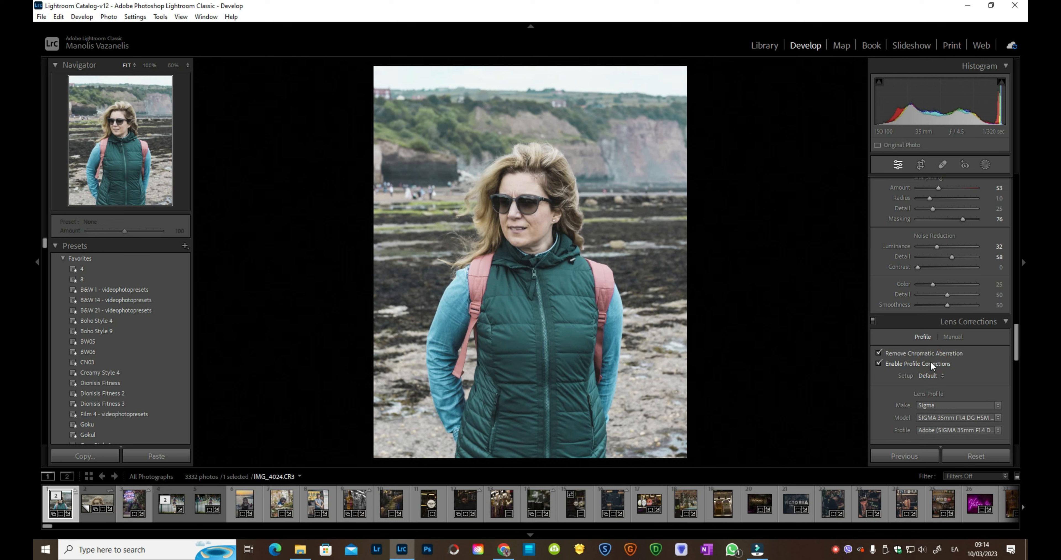
- Add a post-crop vignette with Amount -16 and compare the photo before and after
scroll(930, 363, "down", 4)
scroll(930, 360, "down", 6)
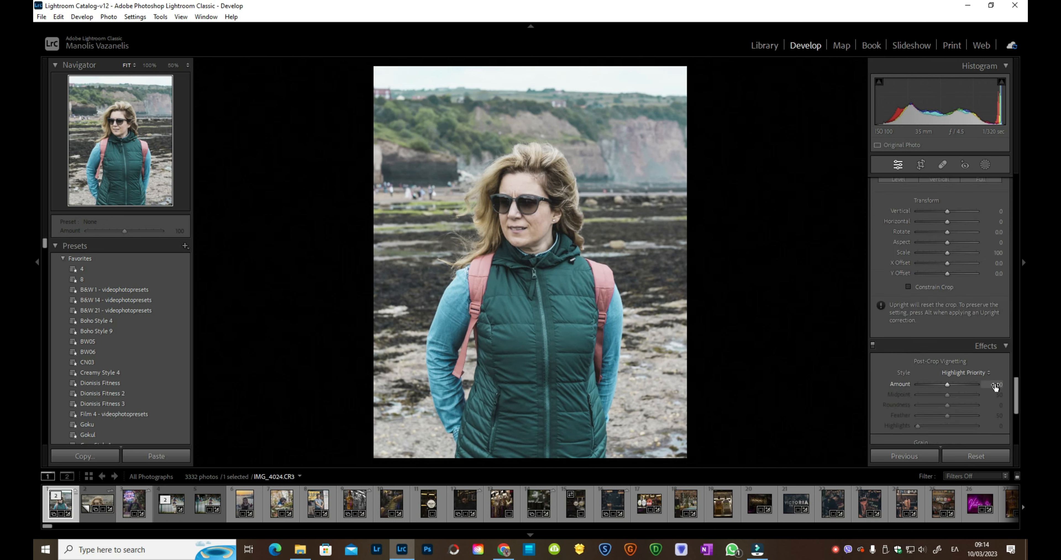
left_click_drag(948, 384, 992, 385)
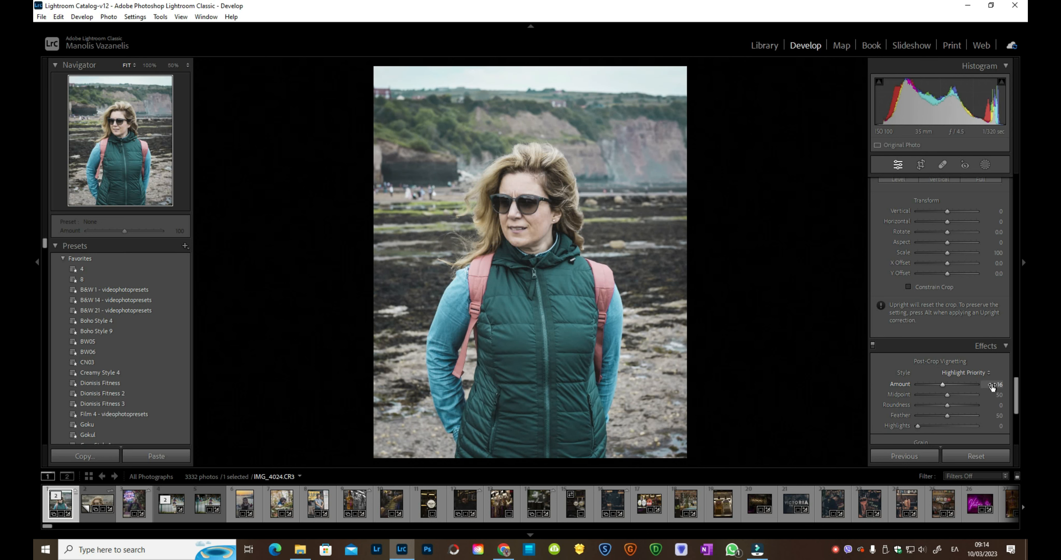
key("y")
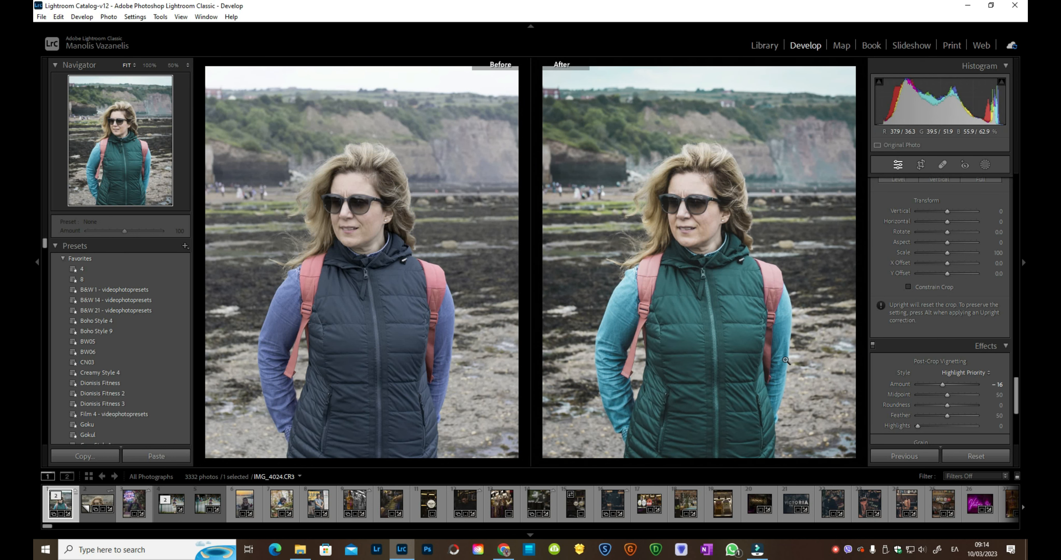
key("y")
- Calibrate the primaries with Red saturation -5, Green saturation -8, Blue hue -15 and Blue saturation -11, and compare with the original
scroll(953, 391, "down", 5)
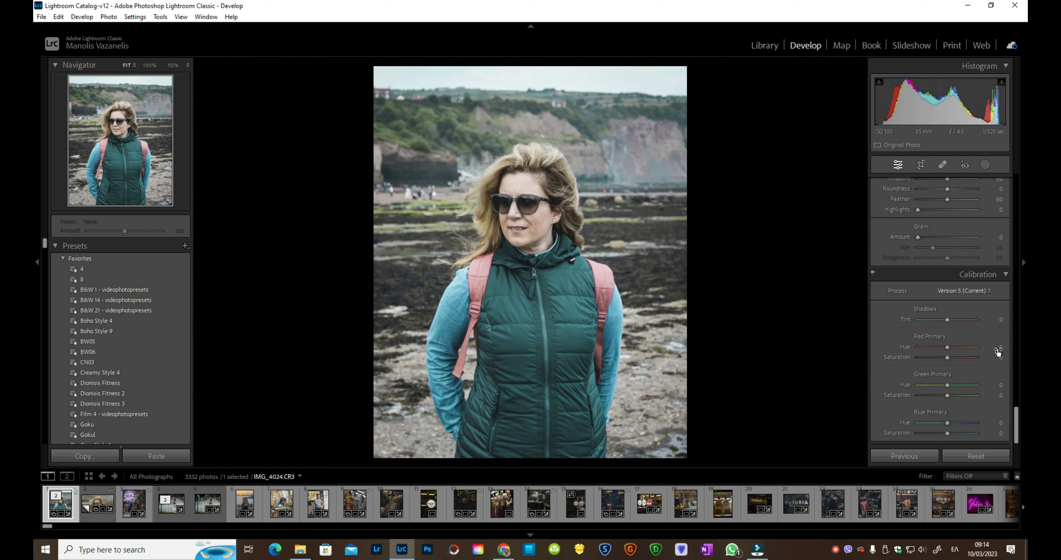
mouse_move(992, 360)
left_mouse_down()
mouse_move(978, 360)
mouse_move(1009, 360)
mouse_move(992, 358)
left_mouse_up()
left_click_drag(897, 395, 909, 395)
left_click_drag(897, 395, 894, 395)
left_click_drag(954, 432, 938, 422)
left_click_drag(994, 434, 992, 434)
key("y")
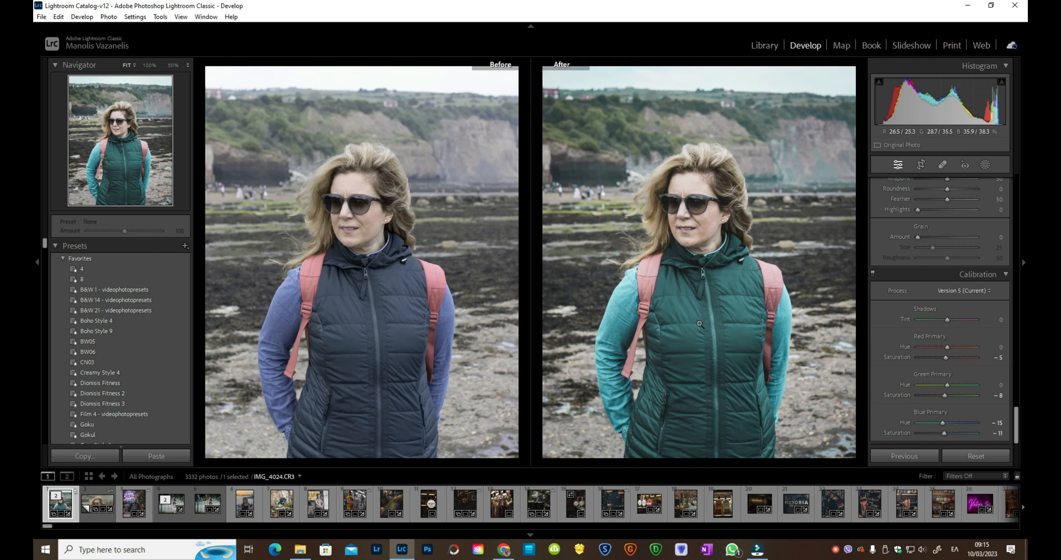
key("y")
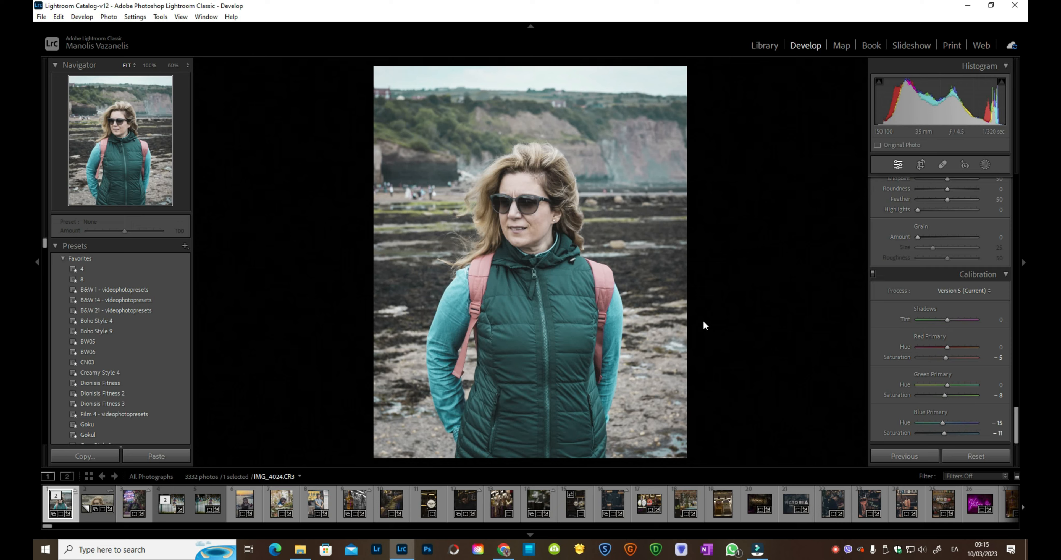
- Set the Red saturation in the color mixer to -3 while checking the woman's skin tone close up
left_click(536, 189)
left_click(536, 189)
left_click(531, 228)
left_click(530, 227)
scroll(967, 285, "up", 10)
scroll(964, 283, "up", 8)
scroll(963, 284, "down", 6)
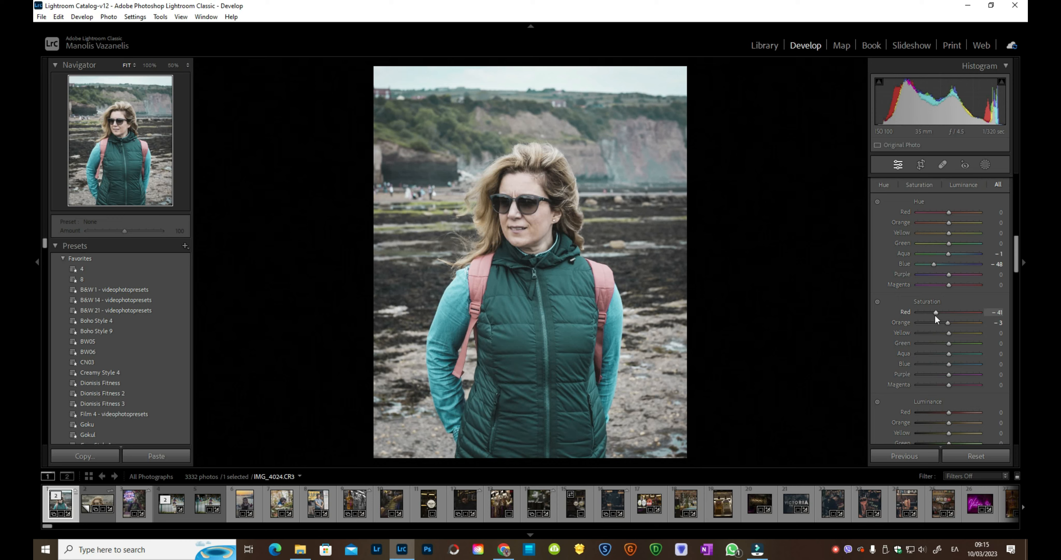
left_click(522, 215)
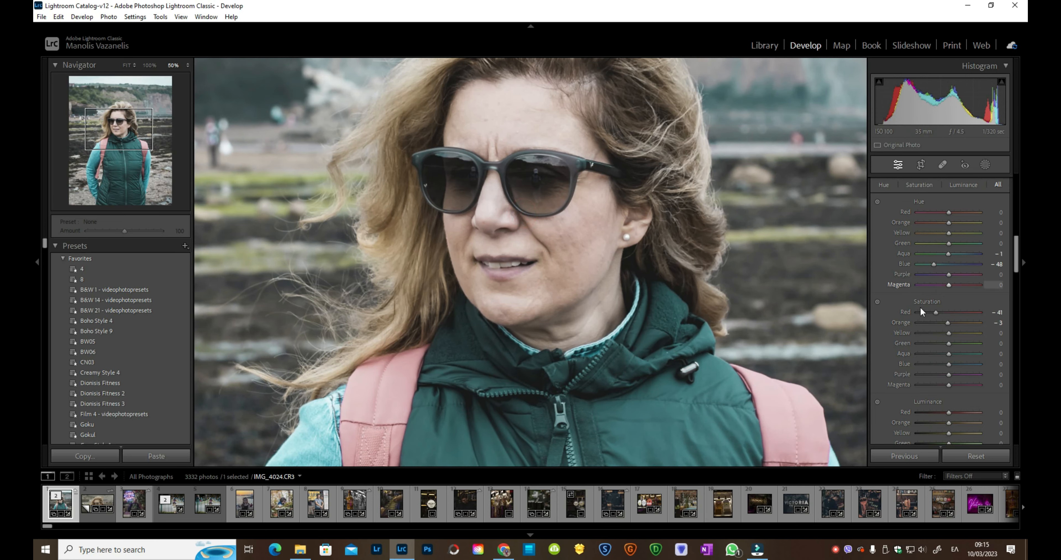
left_click_drag(935, 312, 936, 312)
left_click(520, 254)
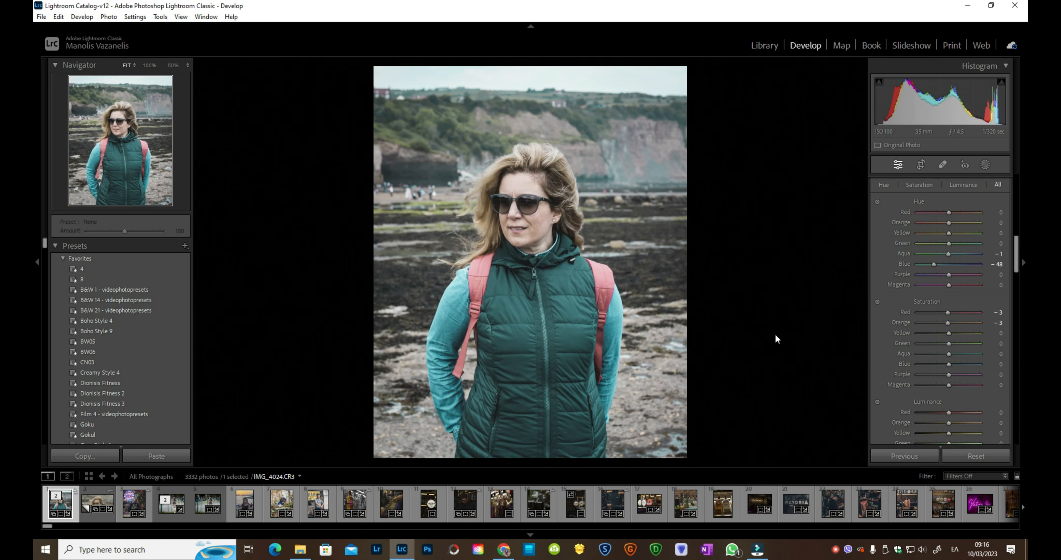
- Compare the photo before and after, and shift the Red hue in the color mixer to -3
key("y")
key("y")
key("y")
key("y")
left_click_drag(953, 215, 948, 209)
- Try Purple saturation at -15 and Magenta saturation at -100, and reset both
left_click_drag(946, 373, 920, 373)
left_click_drag(948, 384, 900, 382)
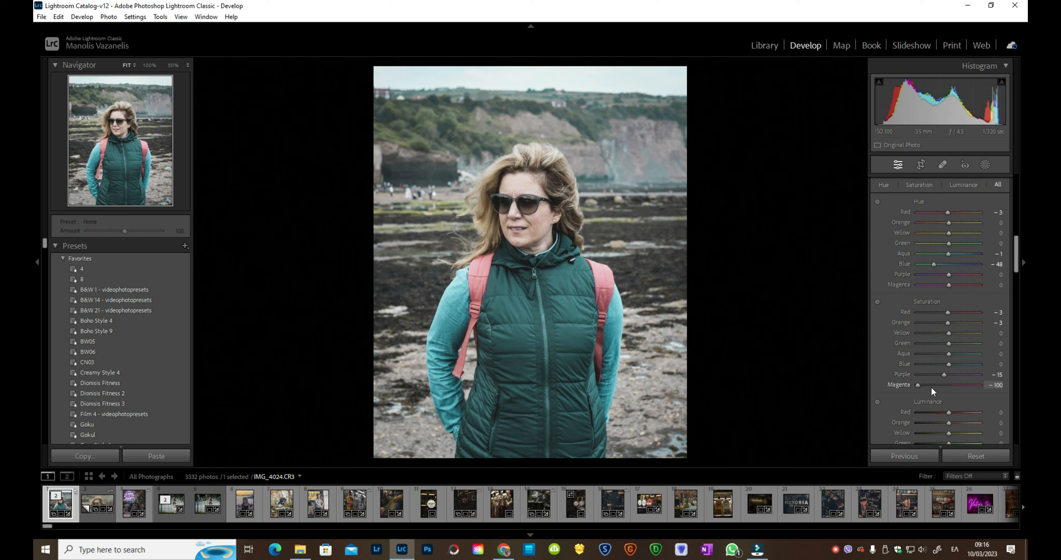
double_click(908, 385)
double_click(904, 373)
- Use targeted saturation adjustment on the backpack strap to set Orange to -4, reset Red saturation to 0, and compare with the original
left_click(877, 302)
left_click_drag(480, 287, 480, 304)
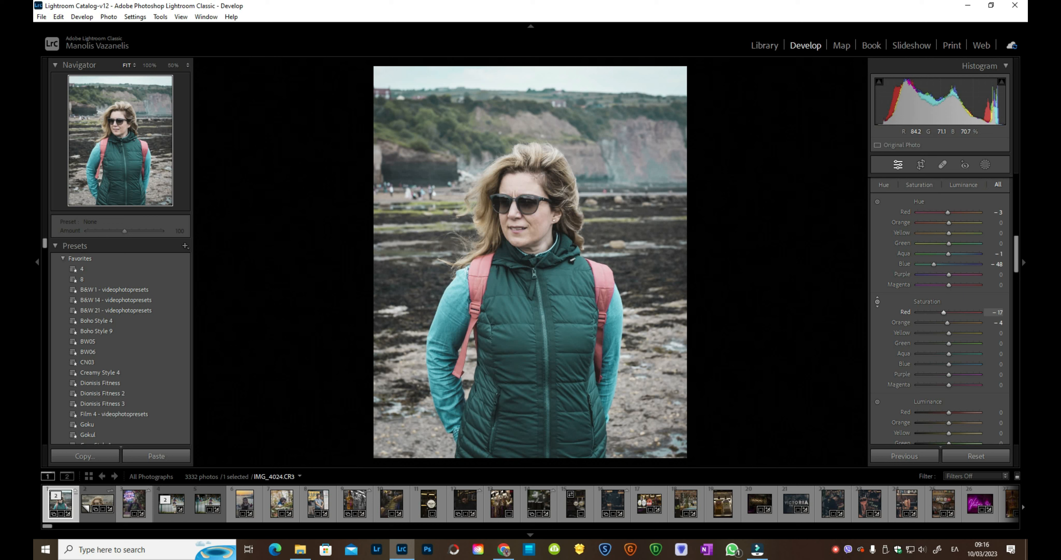
double_click(903, 312)
key("y")
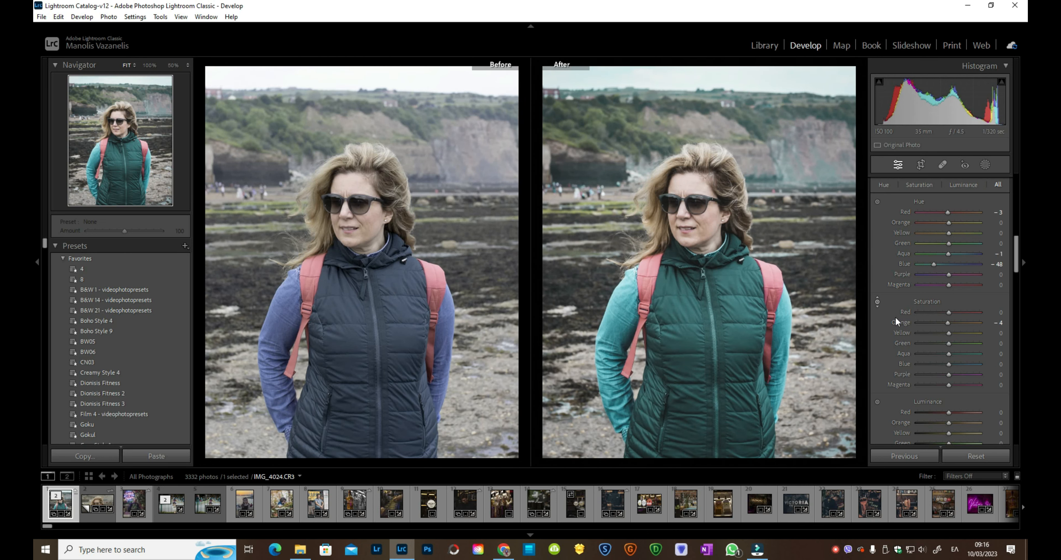
key("y")
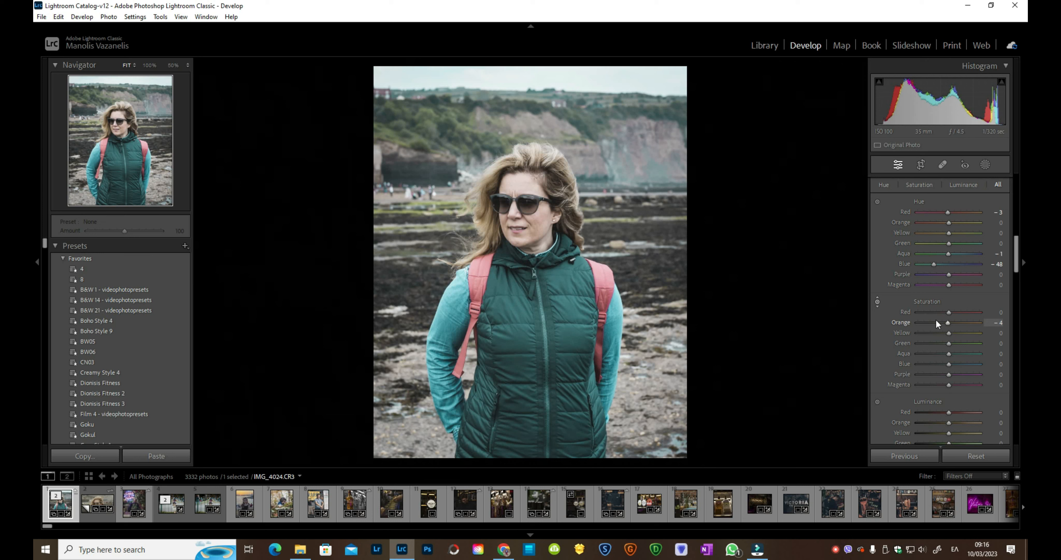
- Tint the midtones and the shadows slightly toward blue using the three-way color grading wheels
scroll(935, 314, "down", 5)
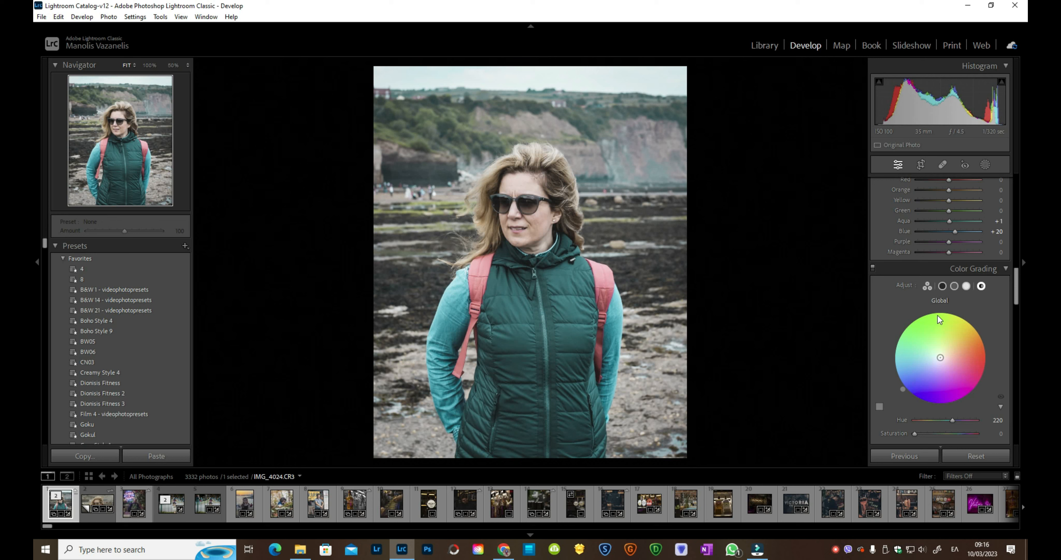
left_click(942, 286)
left_click(927, 286)
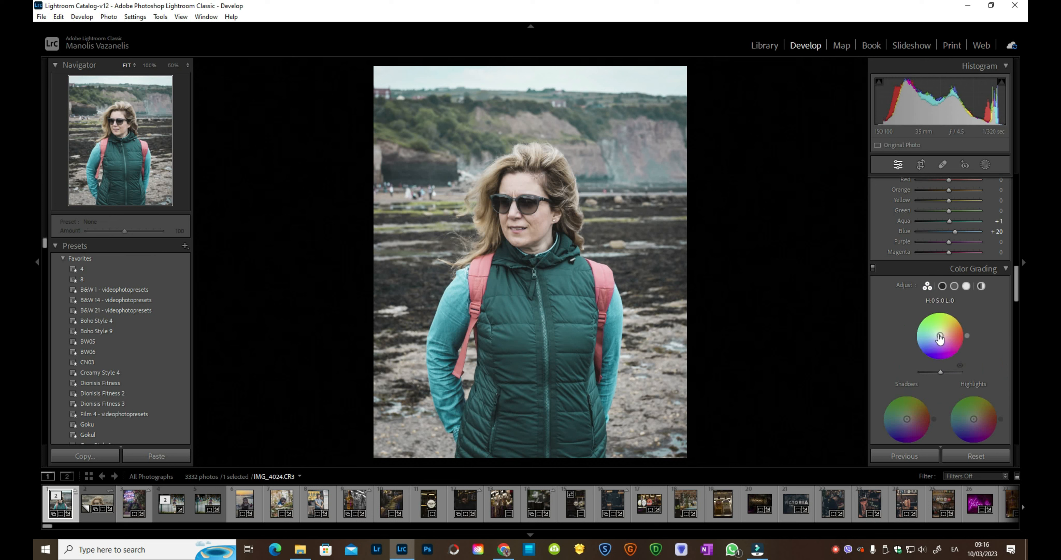
left_click_drag(939, 337, 937, 338)
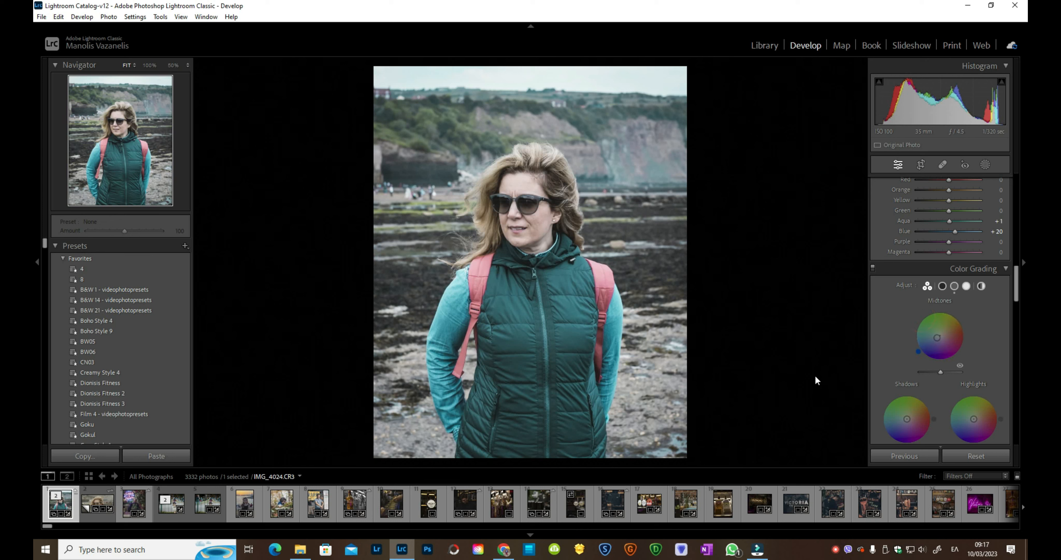
left_click_drag(907, 419, 905, 420)
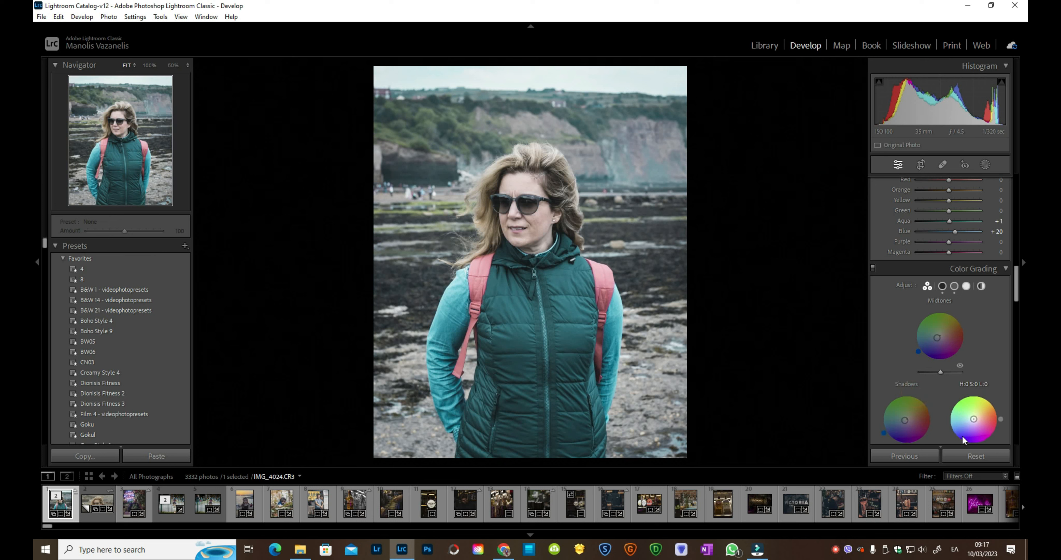
- Tint the highlights a subtle yellow-green with color grading, and compare the photo before and after
key("alt")
left_click_drag(974, 419, 976, 415)
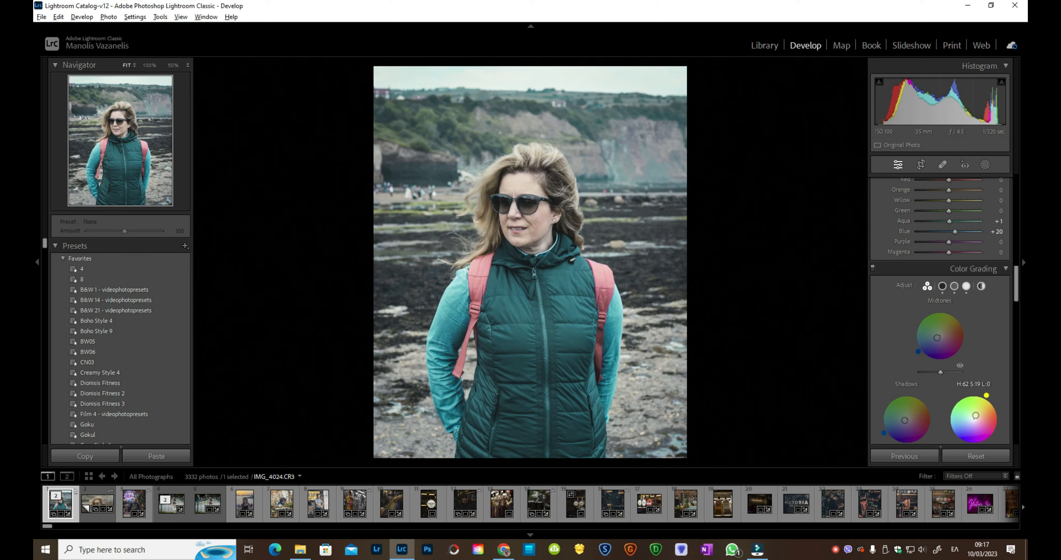
left_click_drag(975, 415, 981, 392)
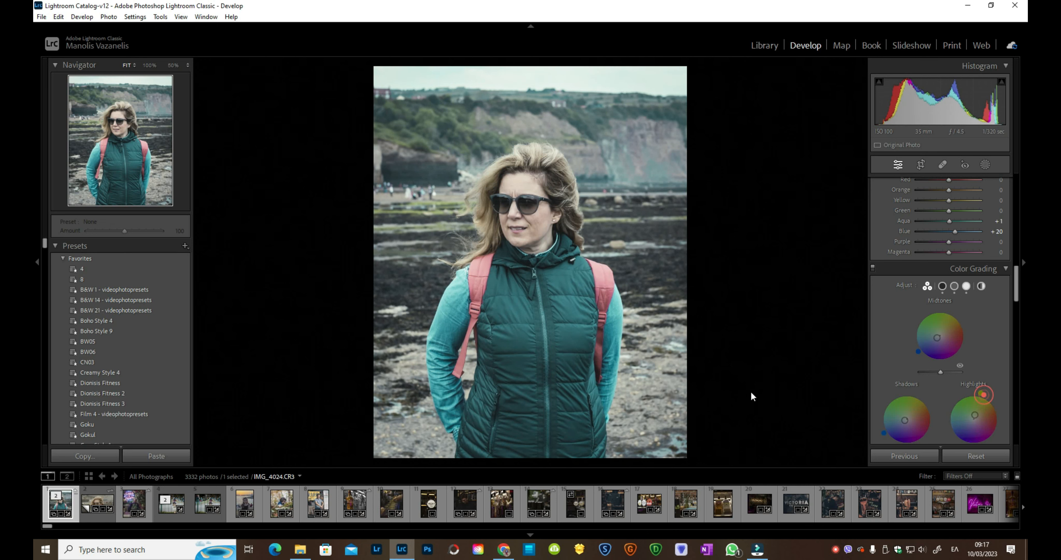
key("y")
key("y")
scroll(940, 405, "down", 5)
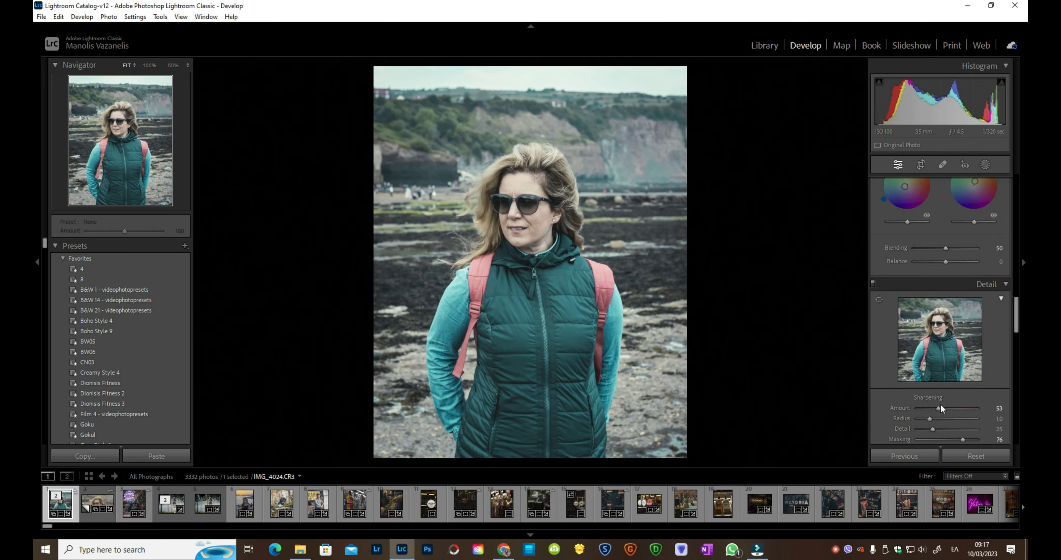
scroll(941, 407, "down", 10)
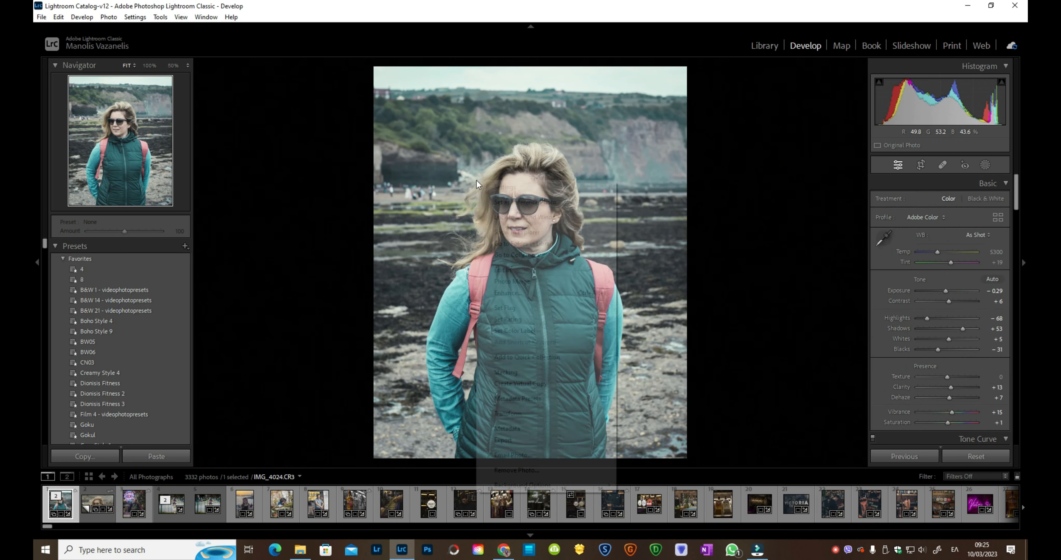
- Send the edited photo to Adobe Photoshop 2023 and fit it to the screen
right_click(476, 180)
mouse_move(535, 269)
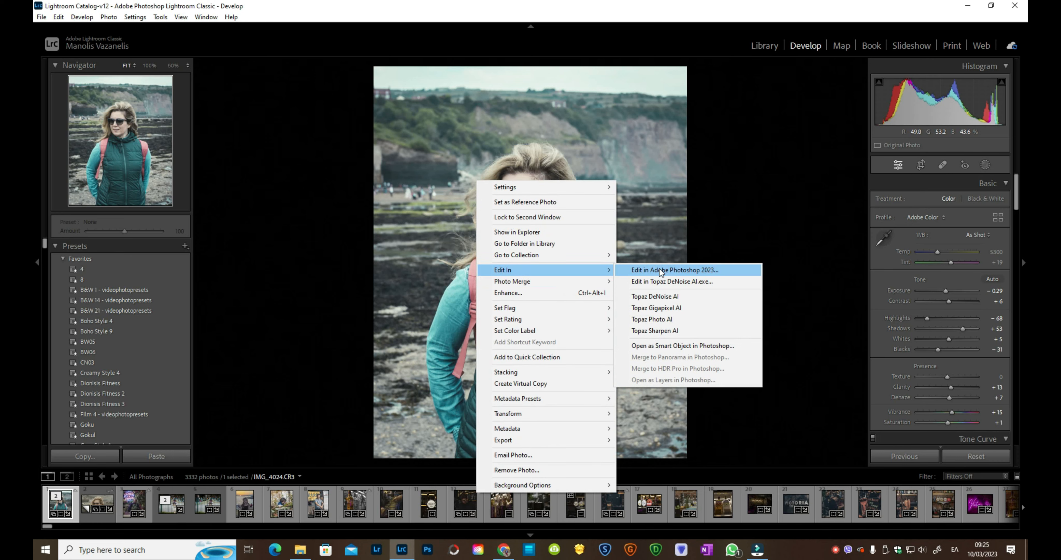
left_click(660, 271)
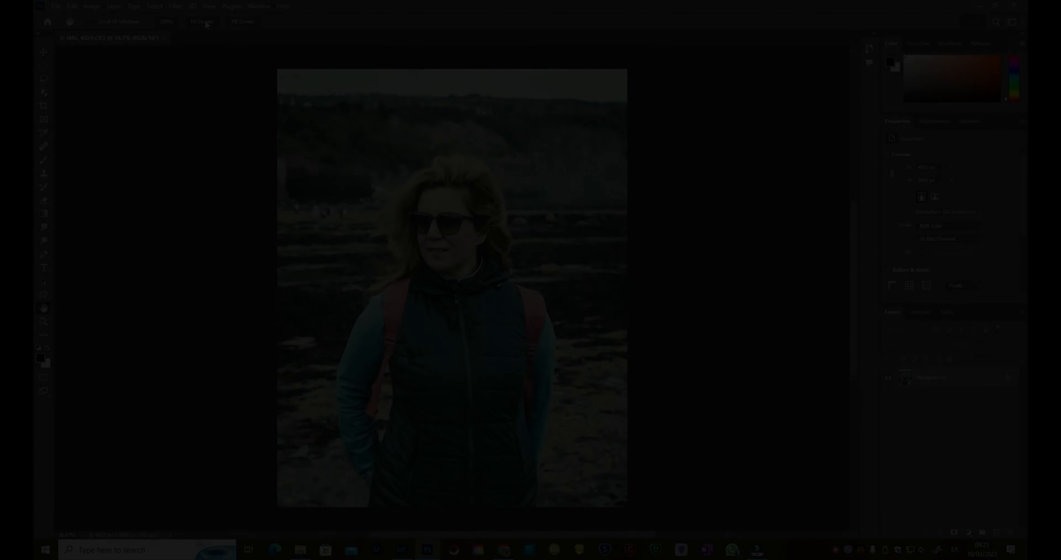
left_click(204, 22)
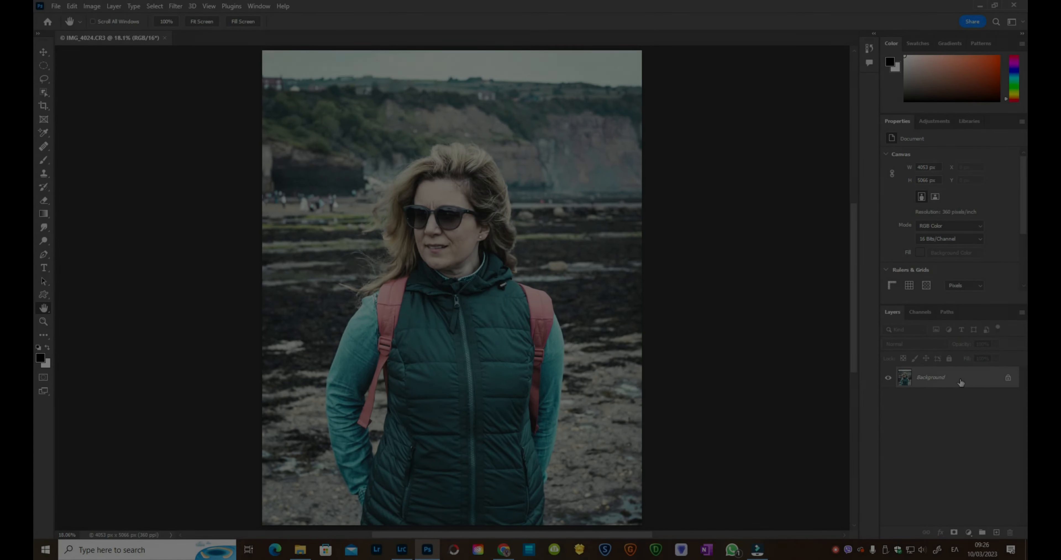
- Open Neural Filters for the Background layer and enable Skin Smoothing on the woman's face
left_click(175, 6)
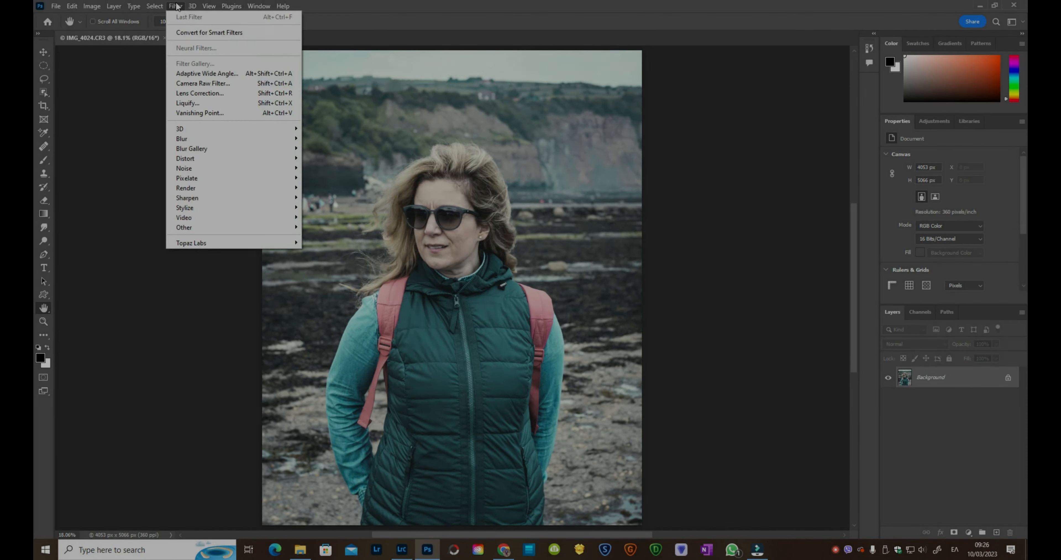
left_click(890, 401)
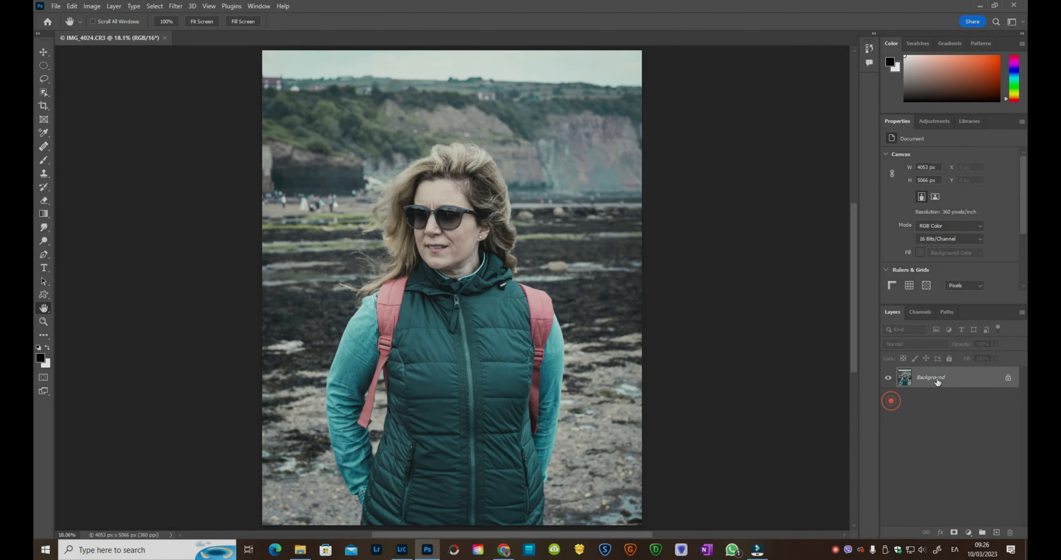
left_click(177, 7)
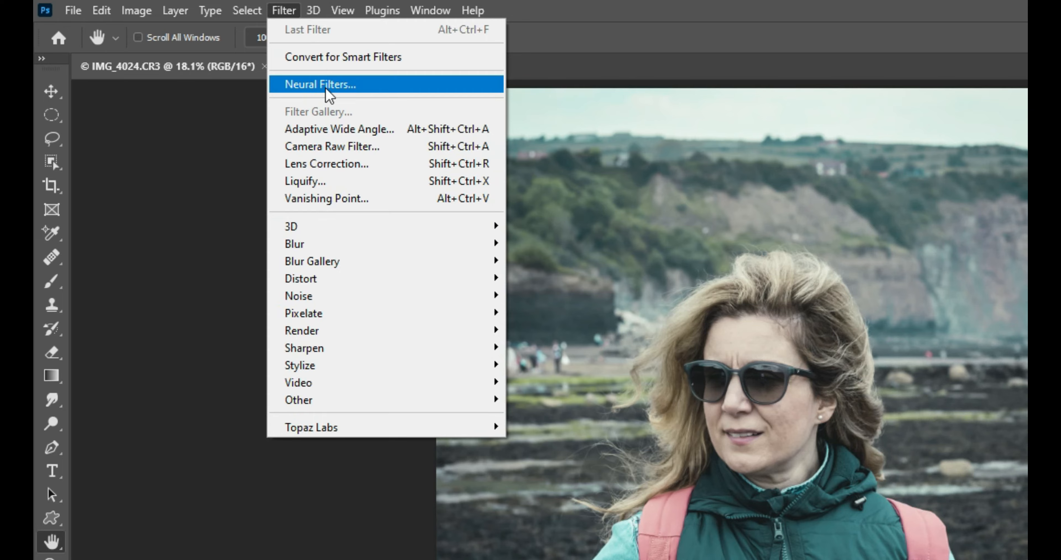
left_click(328, 86)
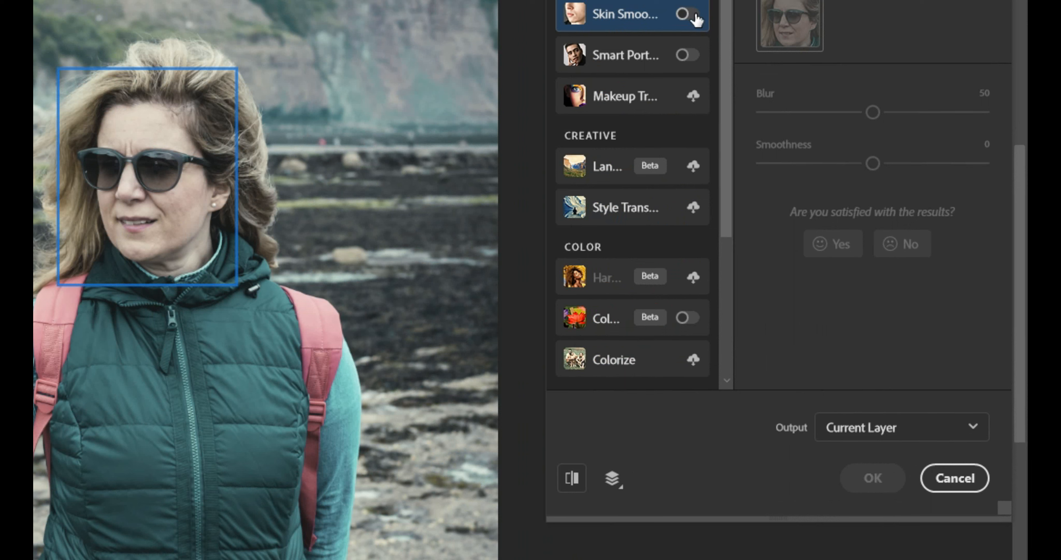
left_click(696, 17)
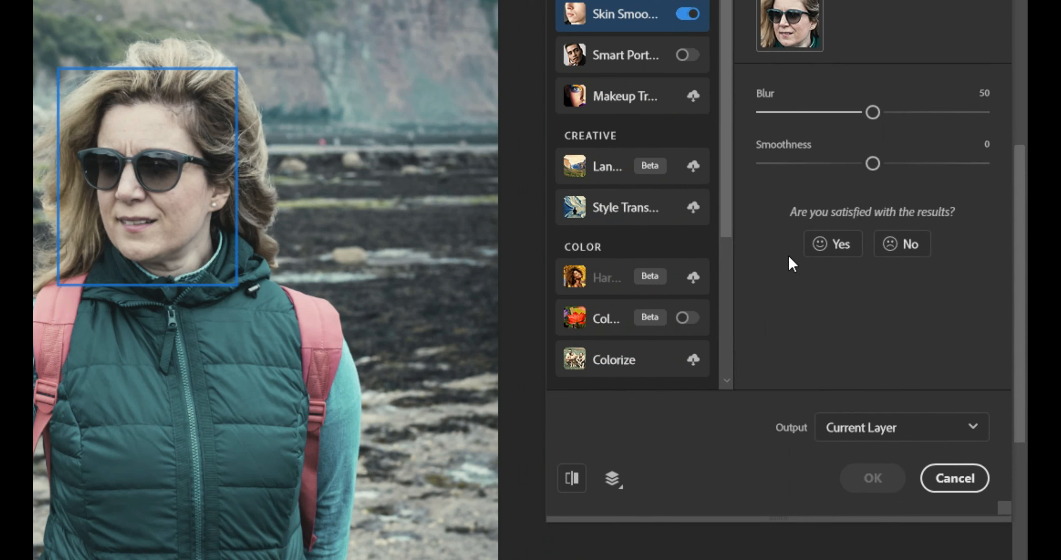
- Set the Skin Smoothing blur to 74 and the smoothness to +50 for the woman's face
left_click(887, 112)
left_click_drag(888, 111, 926, 113)
left_click_drag(872, 164, 1021, 185)
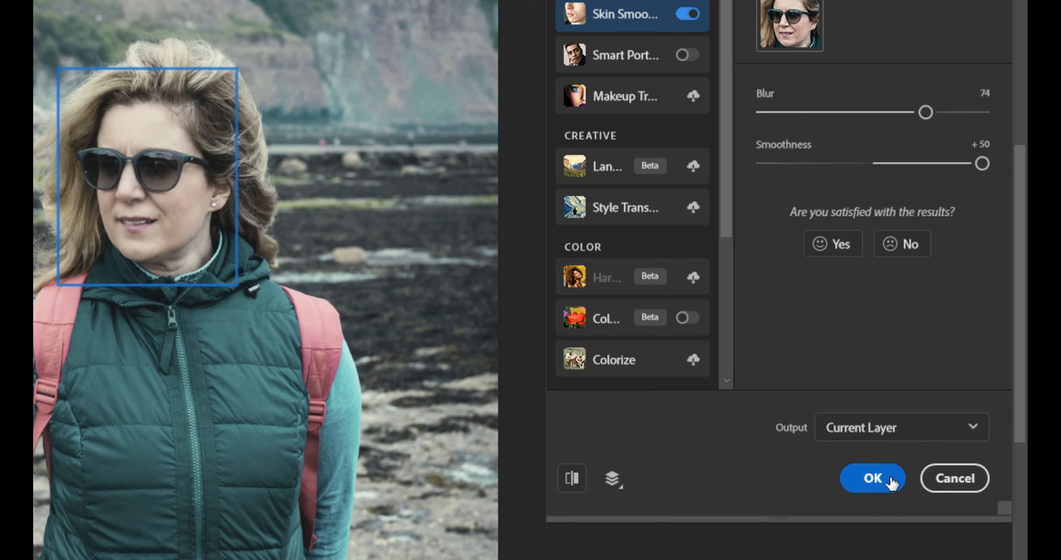
- Output the skin smoothing as a Smart Filter and apply the Neural Filters edit
left_click(900, 436)
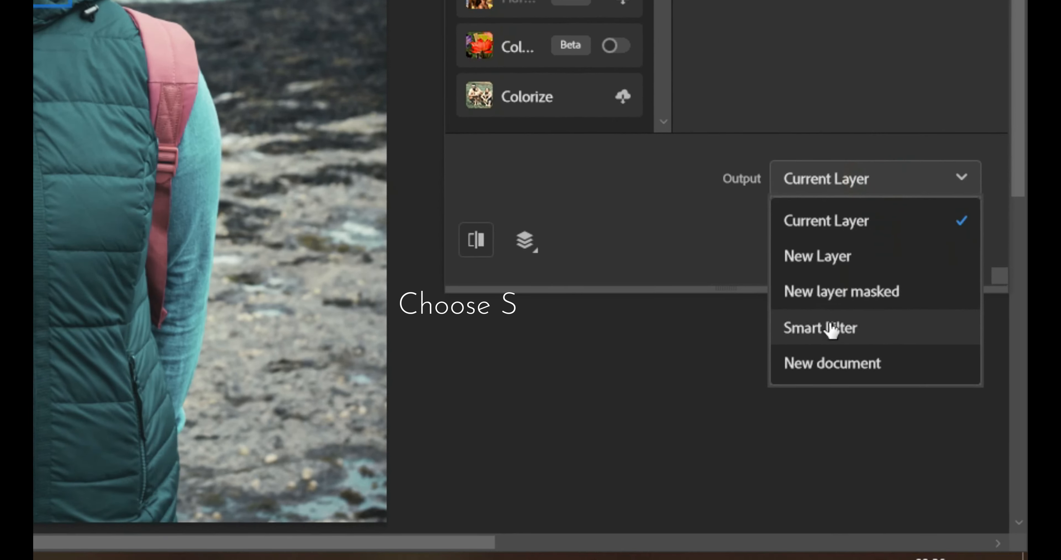
left_click(863, 546)
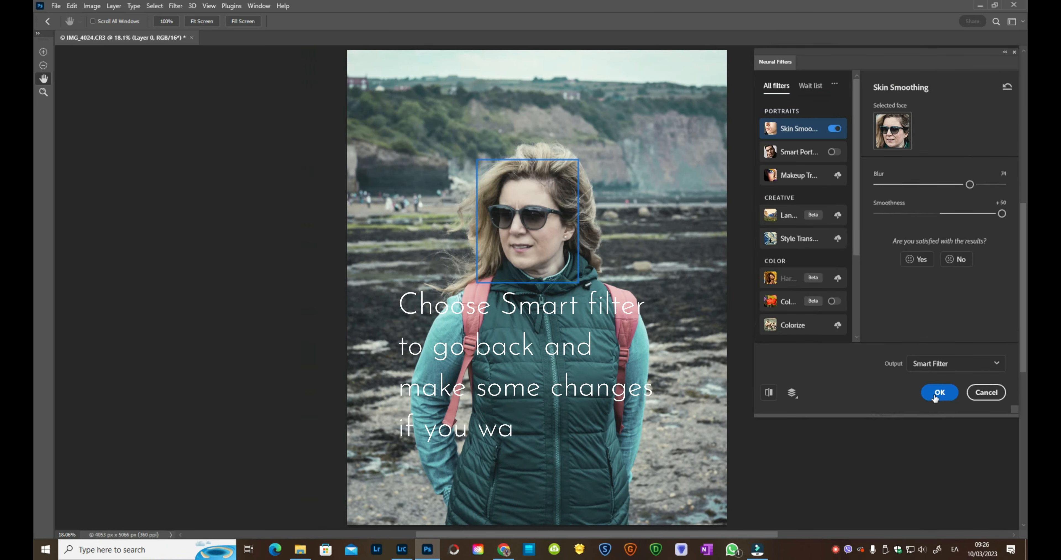
left_click(831, 243)
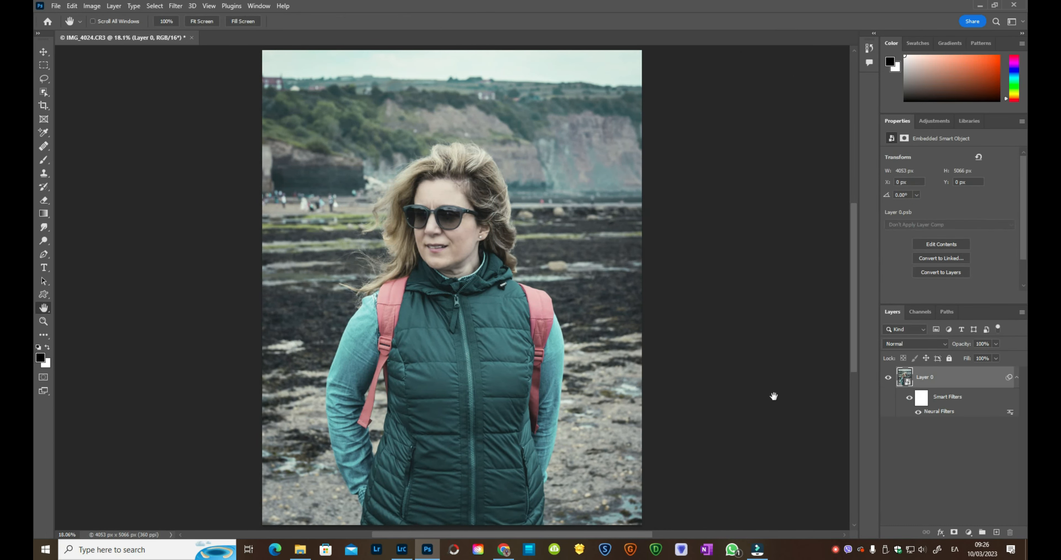
- Inspect the woman's smoothed face up close, and quit Photoshop, saving the changes to the photo
left_click(43, 321)
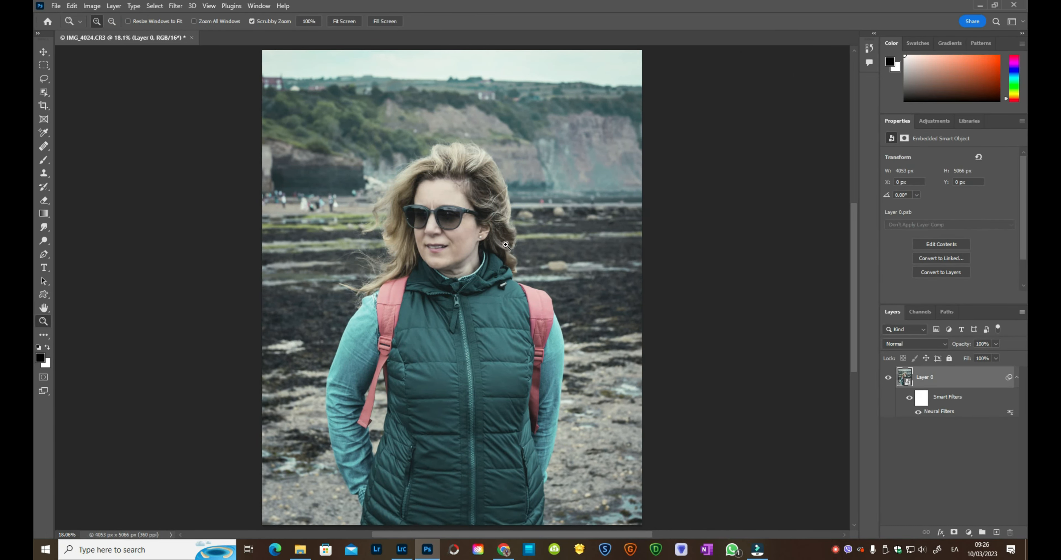
left_click(441, 237)
left_click(441, 238)
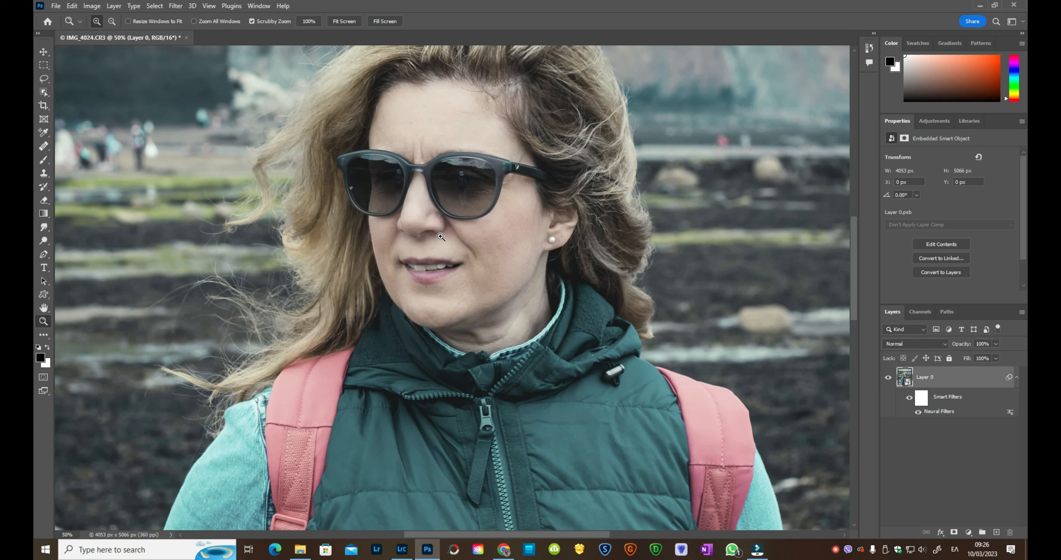
left_click(1020, 5)
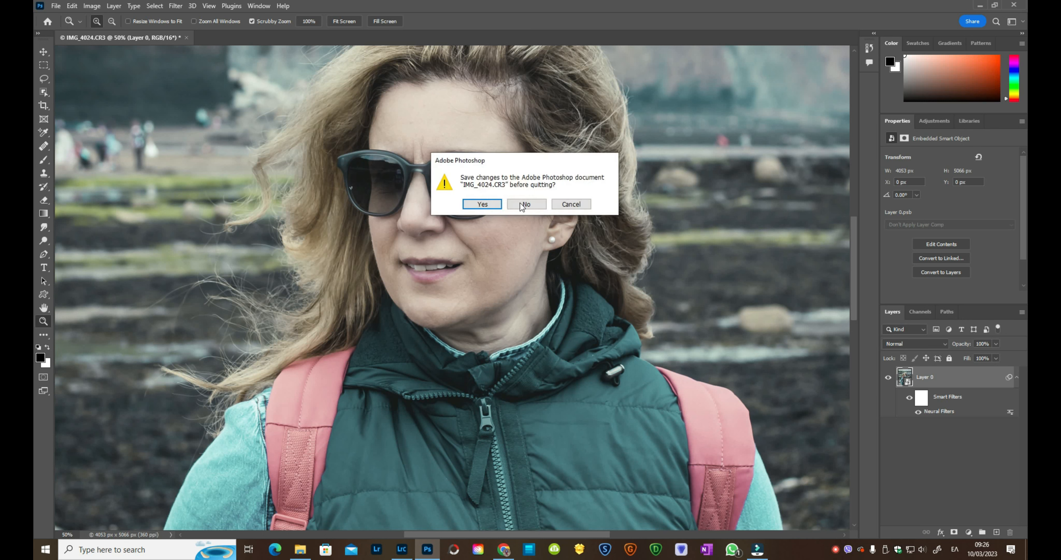
left_click(483, 204)
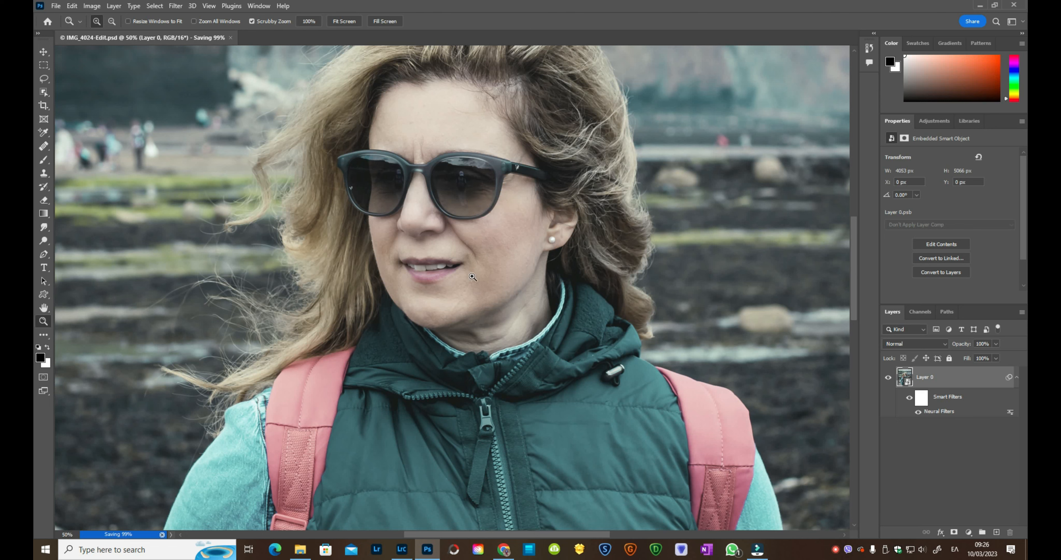